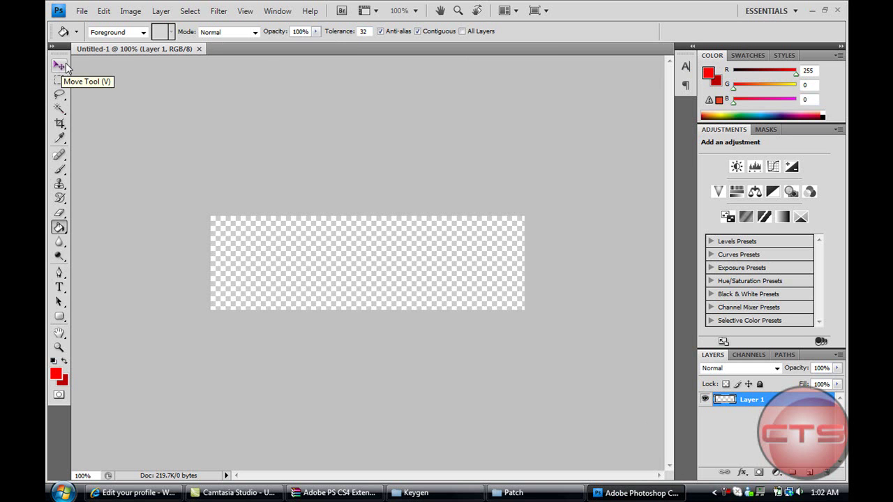
- Check the canvas dimensions in pixels and accept them without resizing
click(131, 11)
click(143, 114)
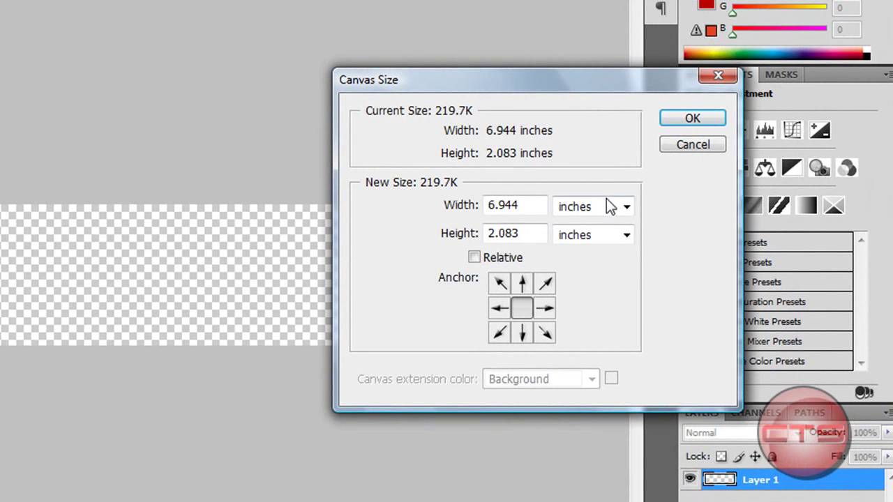
click(608, 207)
click(590, 238)
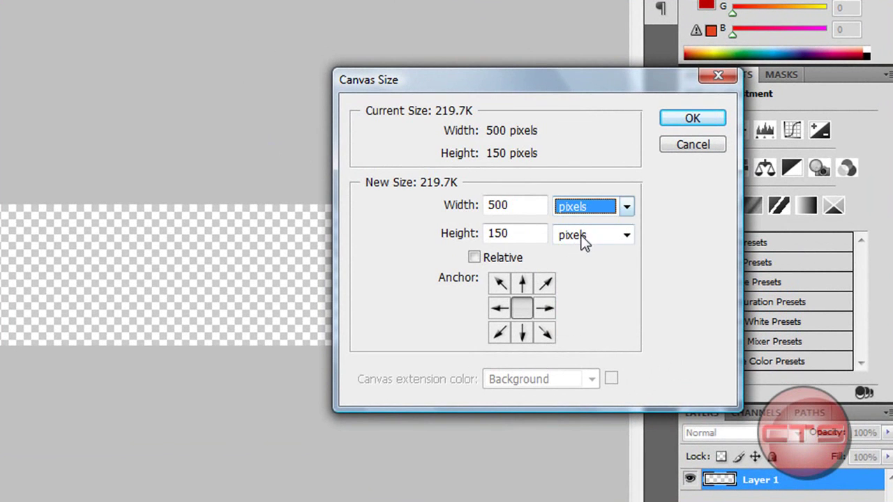
drag(517, 82, 312, 37)
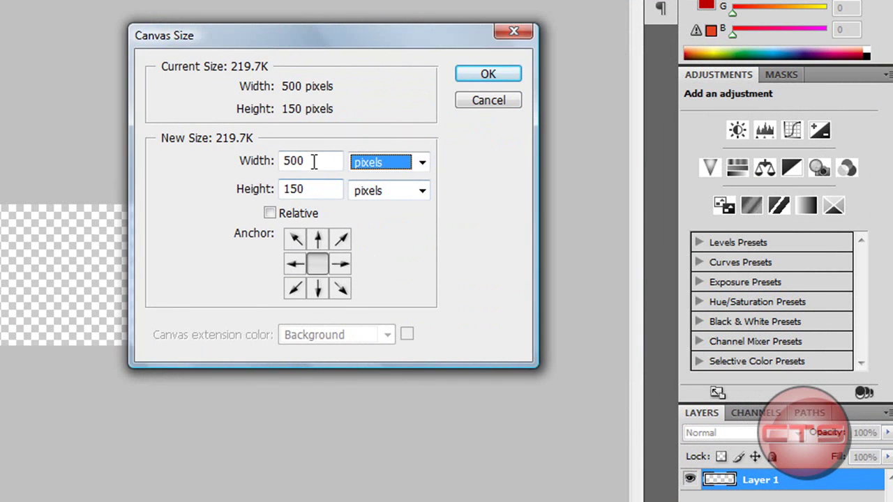
click(493, 81)
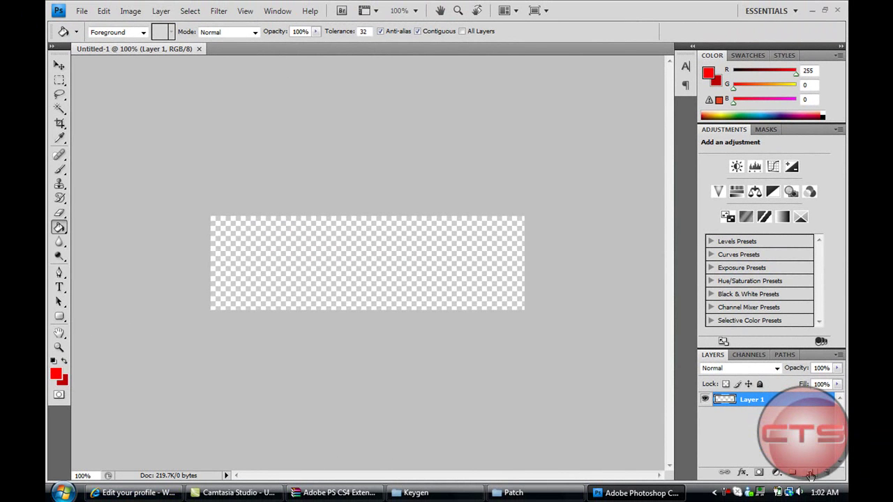
- Add a new layer, swap the foreground and background colours, and fill the layer with dark red
click(810, 473)
click(65, 361)
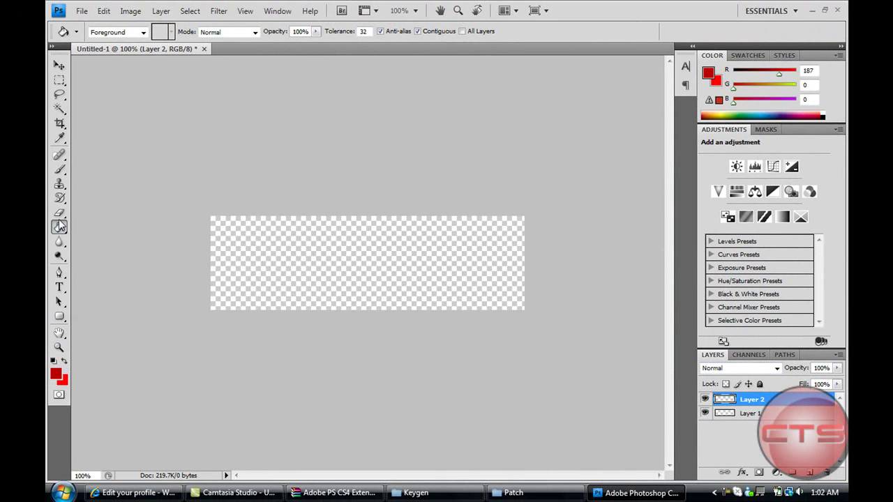
click(267, 240)
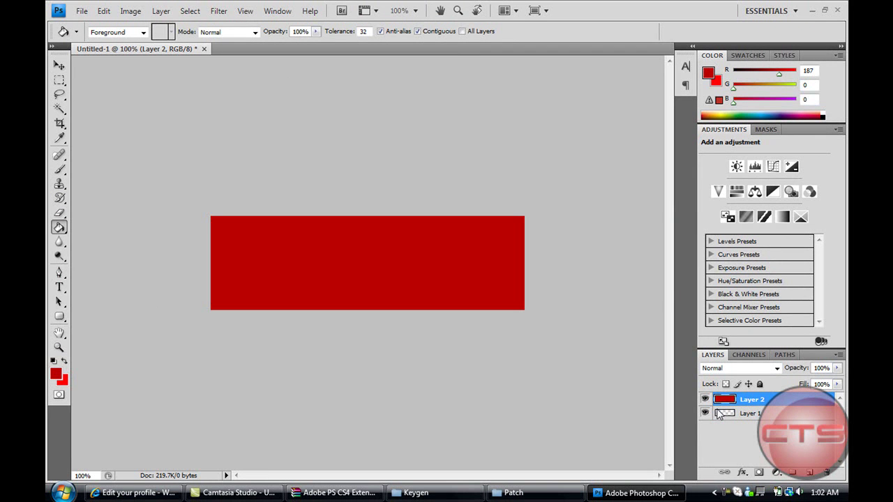
- Enable Bevel and Emboss with its Contour option in the red layer's style settings
click(743, 473)
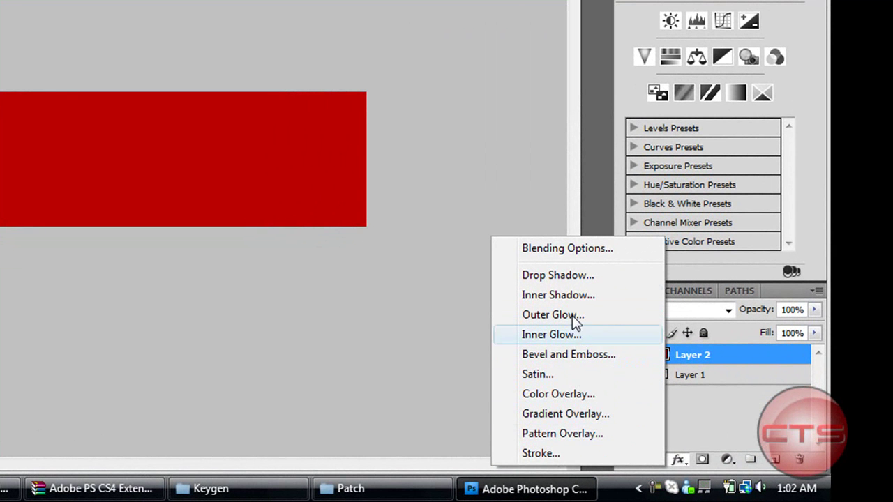
click(563, 248)
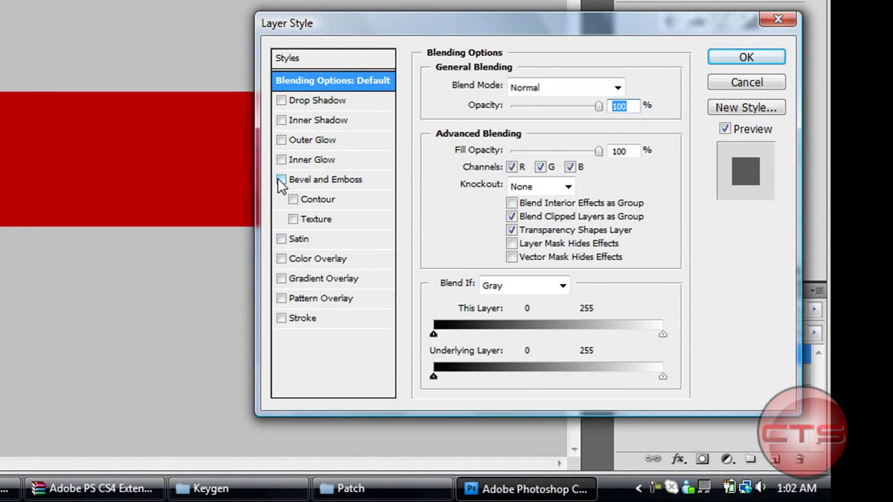
click(281, 179)
click(305, 201)
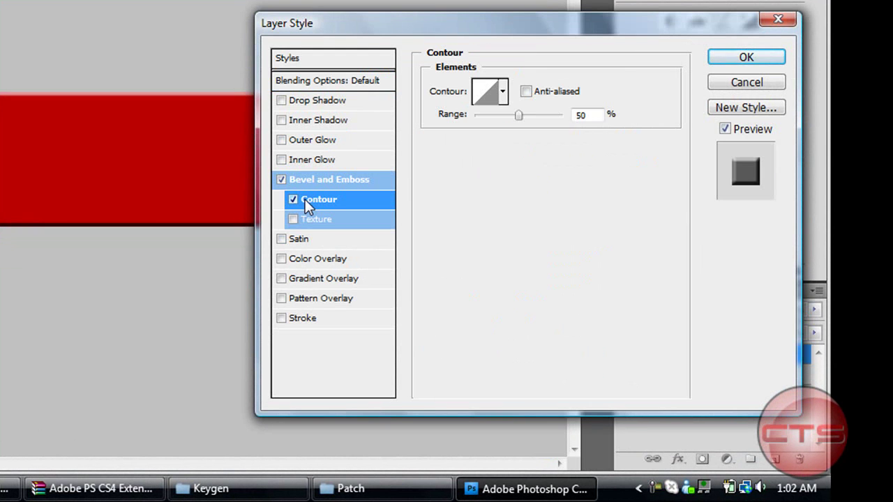
- Try several preset bevel contours and choose the rolling wave shape, fourth in the second row
click(503, 92)
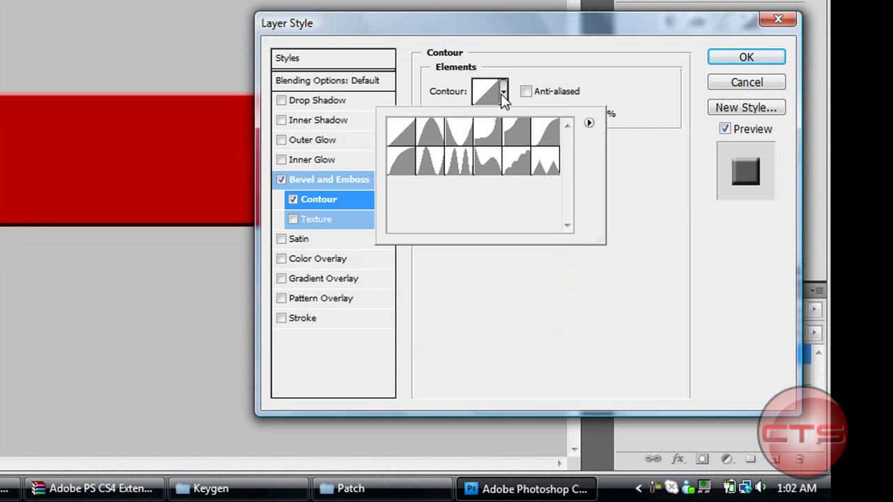
click(549, 143)
click(520, 141)
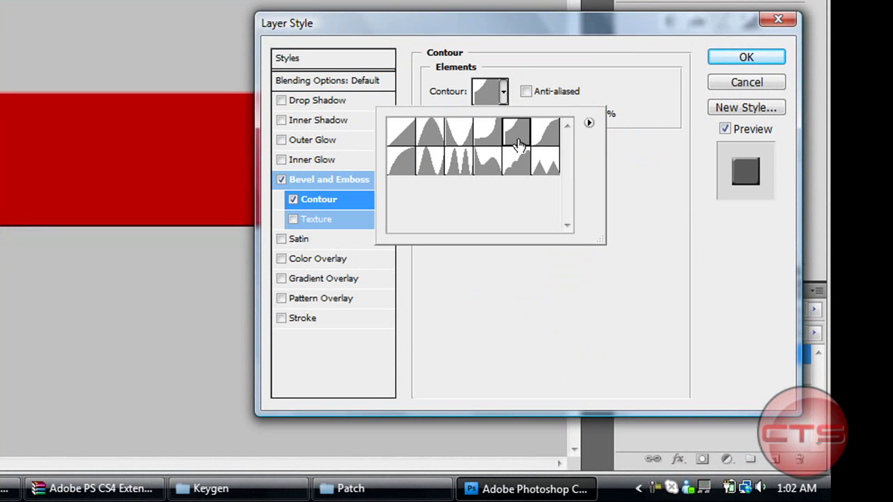
click(514, 161)
click(515, 145)
click(491, 145)
click(472, 145)
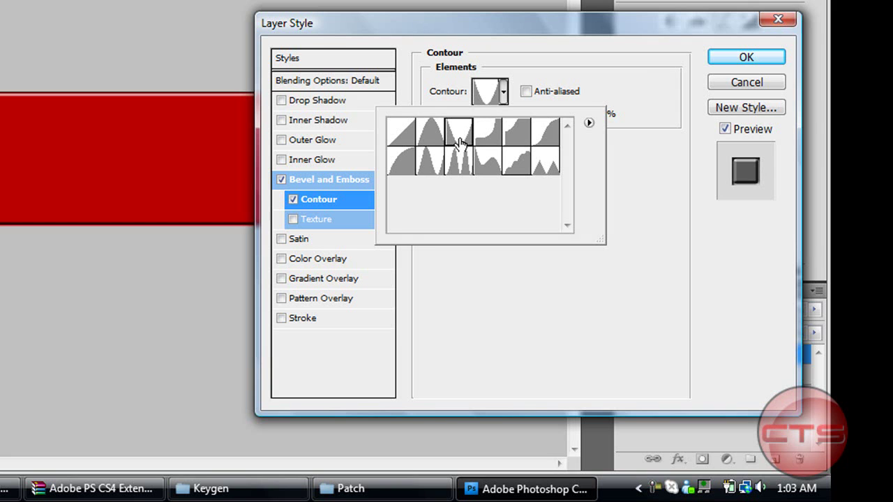
click(429, 134)
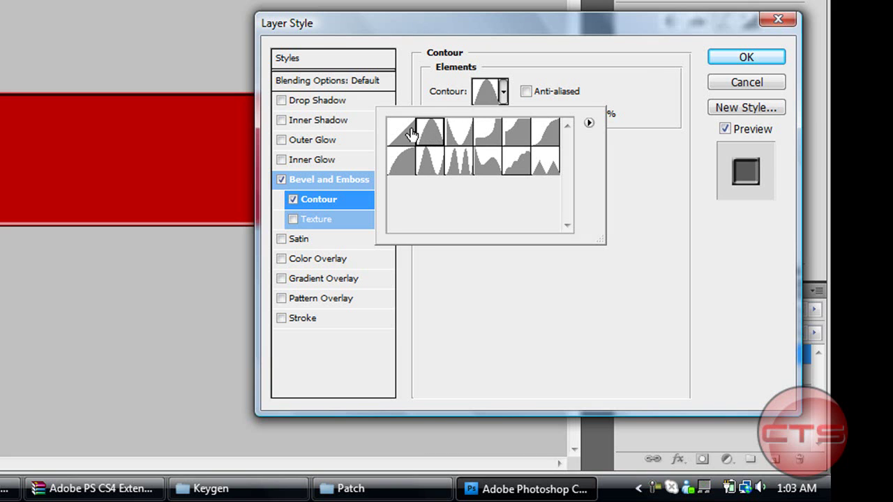
click(404, 131)
click(400, 160)
click(429, 163)
click(460, 162)
click(487, 162)
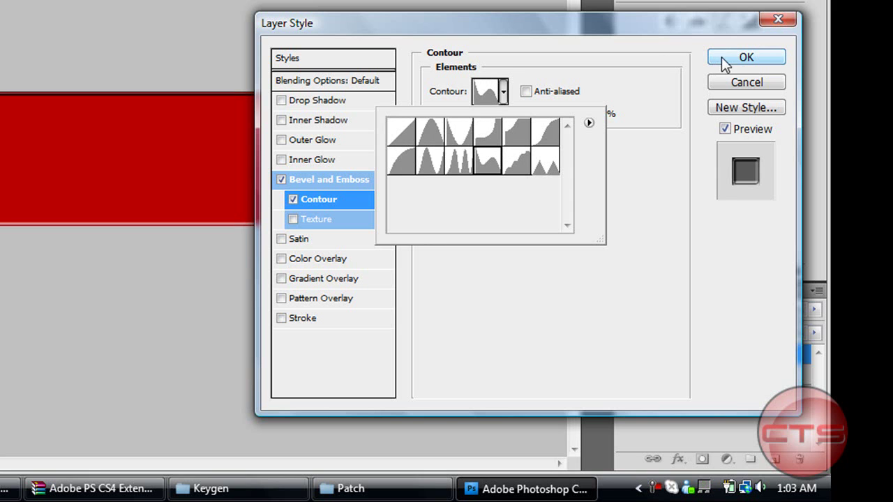
- Close the contour presets without changing them and set the contour range to 37%
click(588, 124)
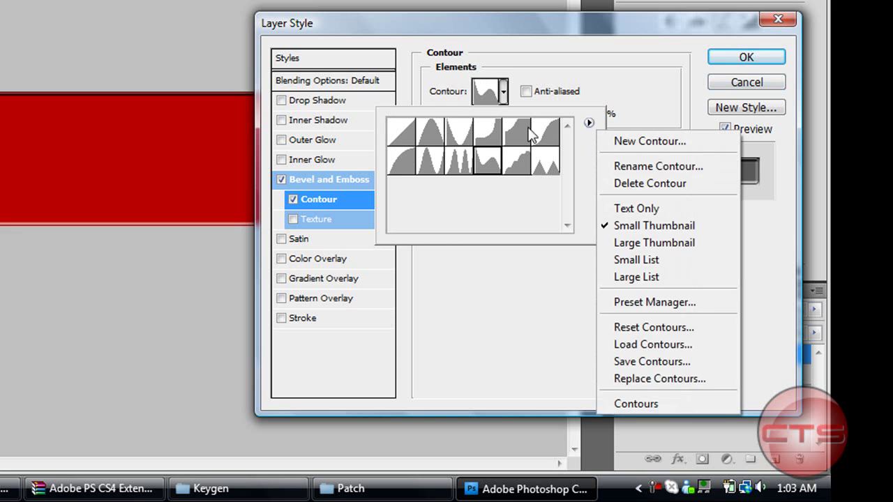
click(659, 114)
click(609, 118)
mouse_move(519, 115)
mouse_down()
mouse_move(532, 117)
mouse_move(494, 118)
mouse_move(584, 119)
mouse_move(486, 123)
mouse_move(507, 122)
mouse_up()
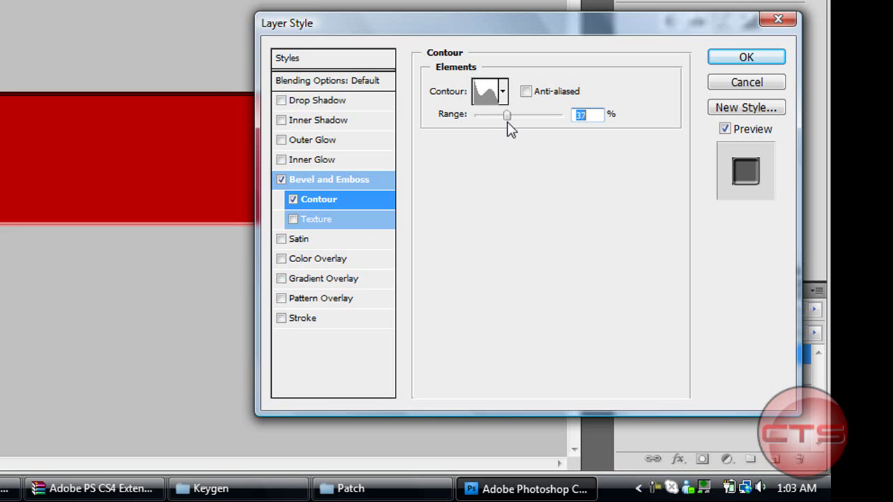
- Set the bevel depth to 154% and its size to 6 px, and apply the layer style
click(328, 179)
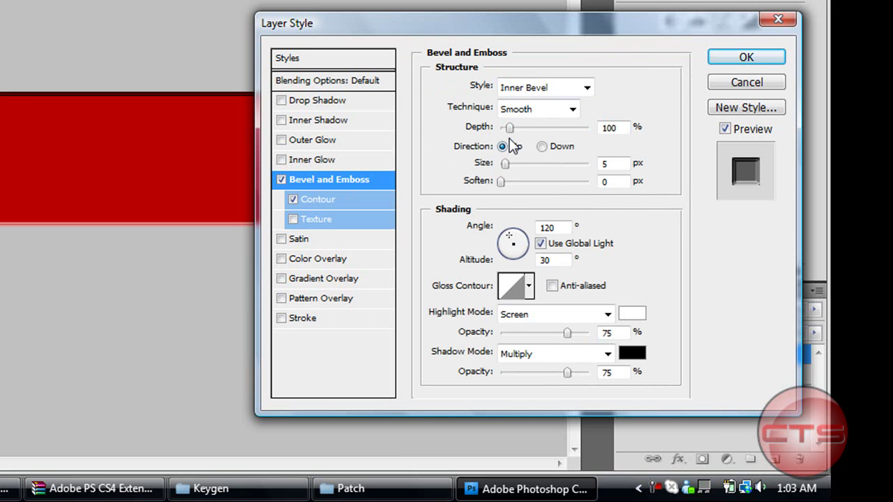
drag(508, 128, 514, 128)
drag(506, 164, 507, 165)
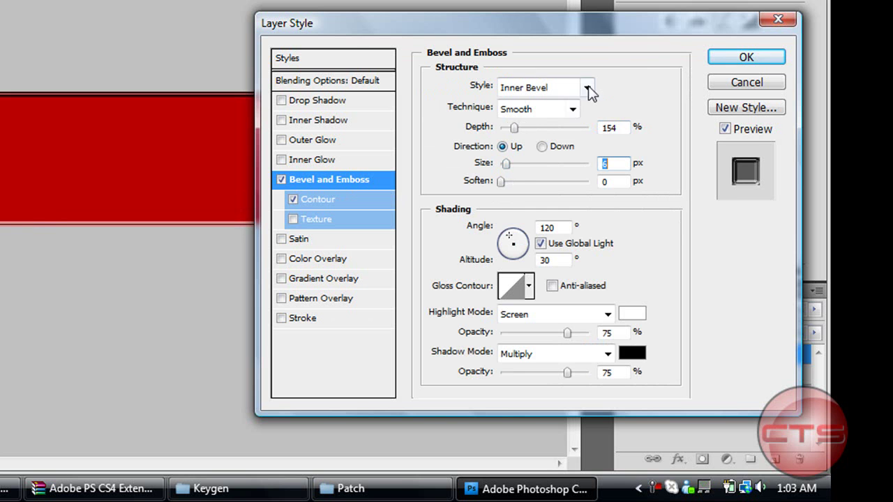
click(746, 59)
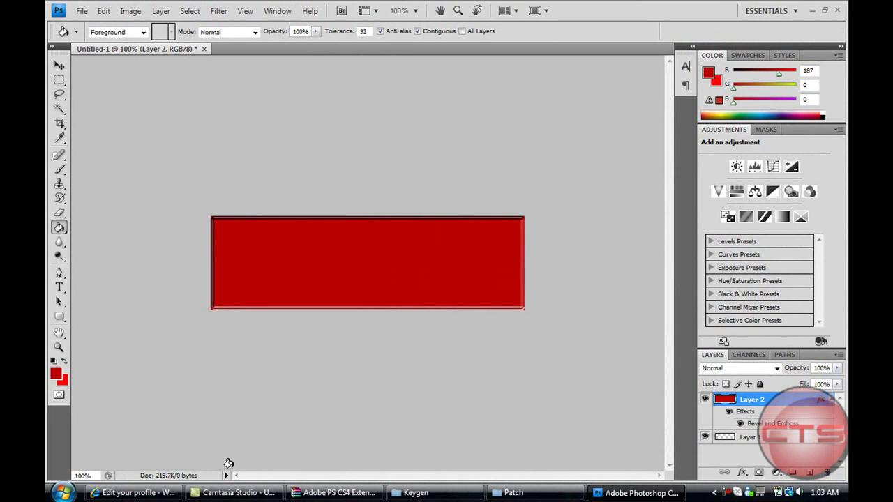
- Switch to Internet Explorer and try to open planetrenders.com
click(132, 492)
click(217, 24)
text(pl)
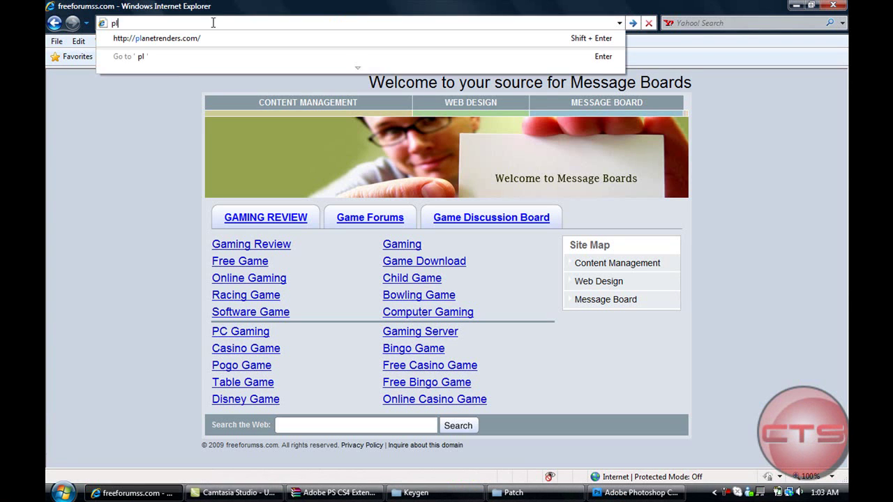
text(anet)
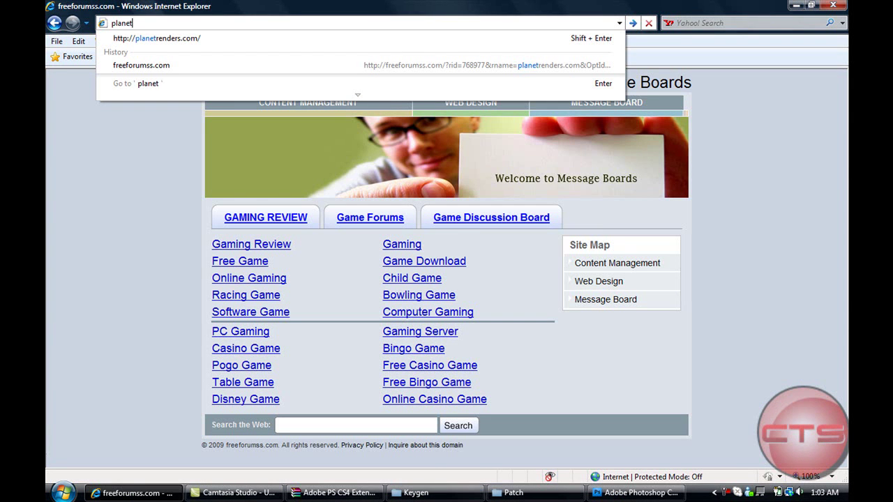
text(ren)
text(ders.com)
key(Return)
- Open planetrenders.net in the browser
click(213, 22)
text(planetrenders.)
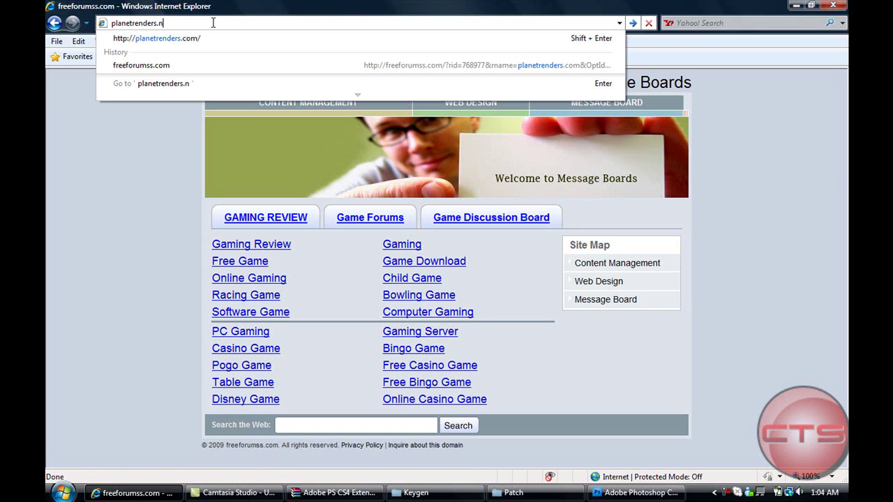
text(net)
key(Return)
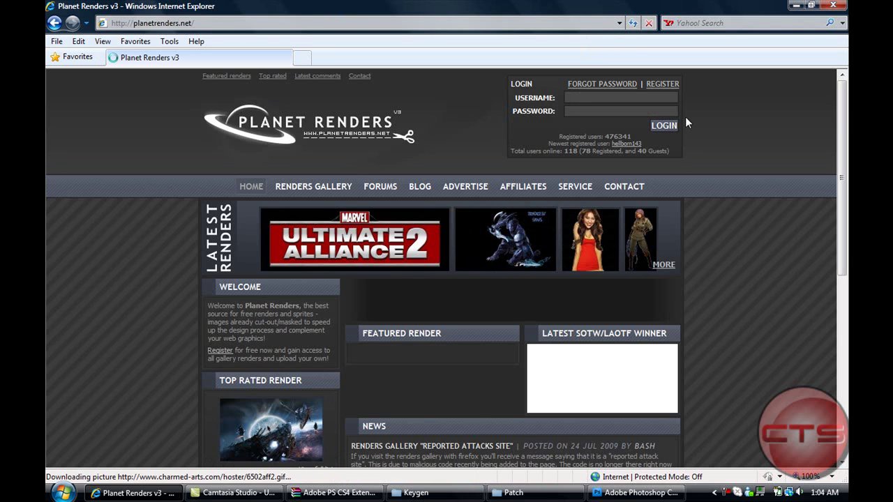
- Search for "salamence" in the Planet Renders render search and on Google
scroll(829, 212, down, 4)
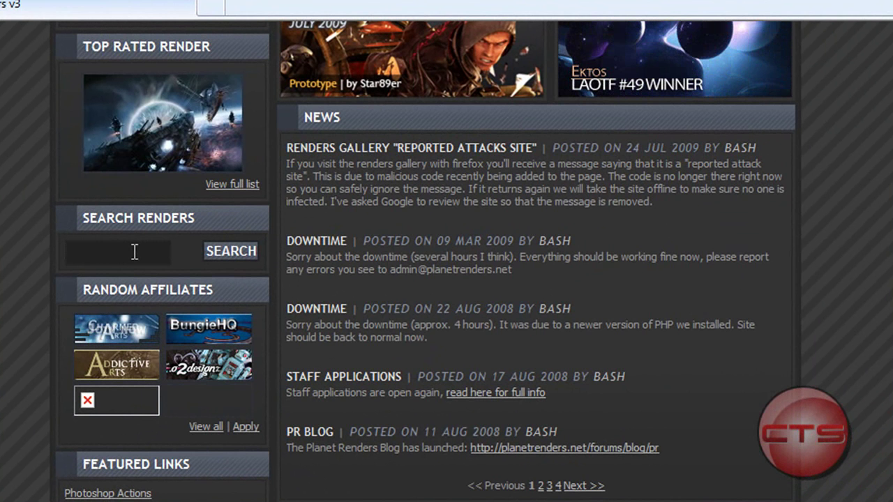
click(135, 252)
text(sala)
key(BackSpace)
key(BackSpace)
key(BackSpace)
key(BackSpace)
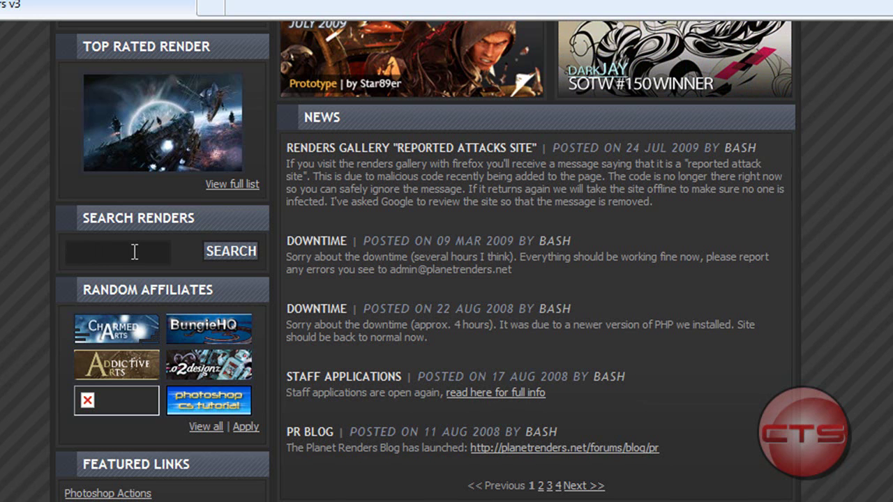
text(salamence)
key(Return)
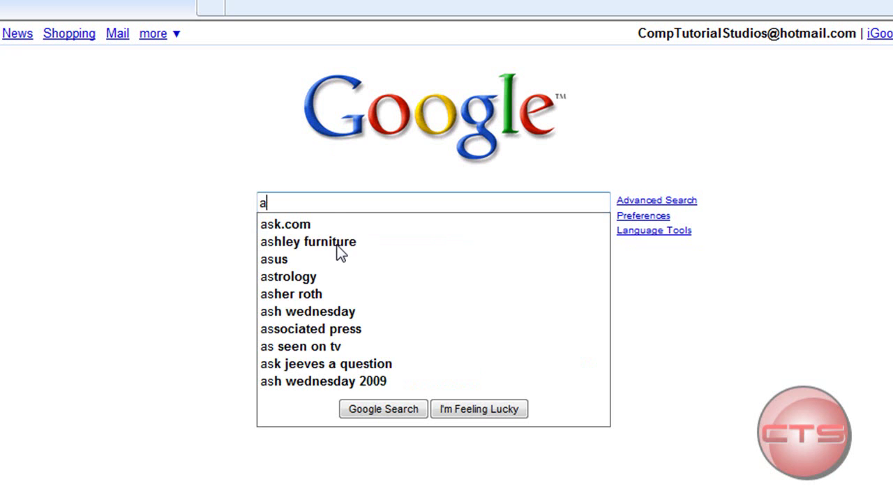
text(amence)
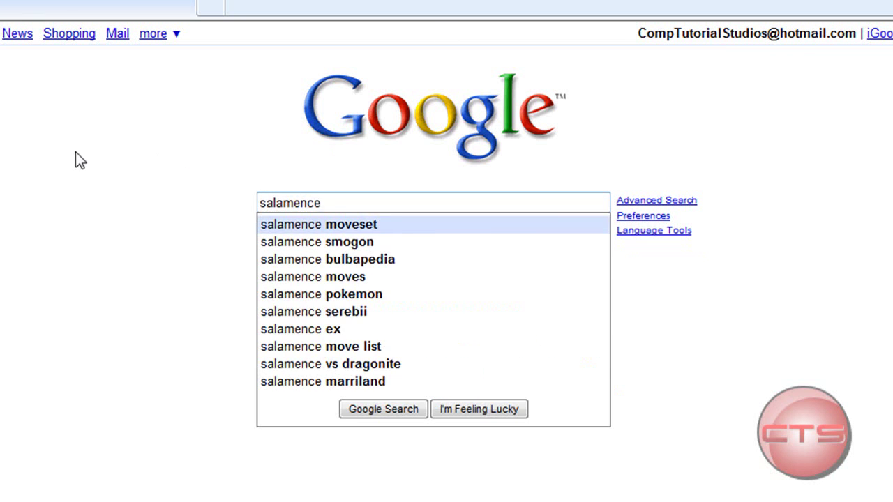
key(Return)
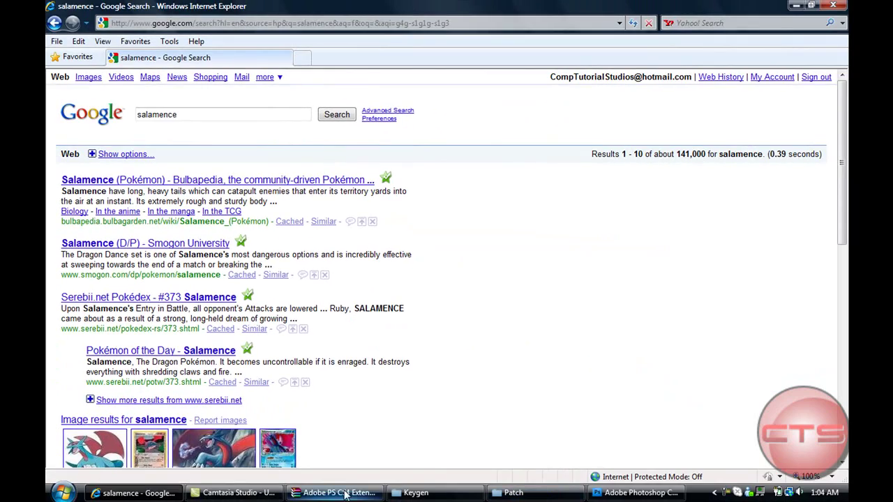
- Switch to Photoshop, open metaknight.png from the Pictures folder, and copy the render into the Untitled-1 banner
click(637, 493)
click(81, 11)
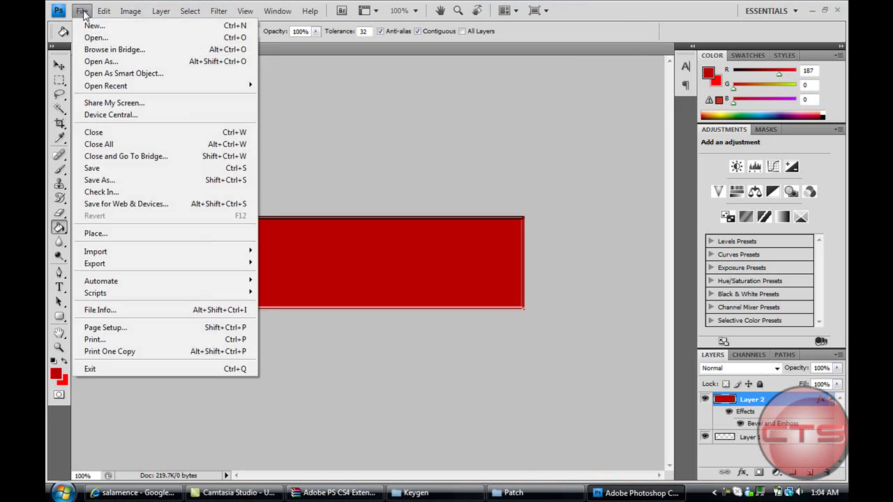
click(94, 39)
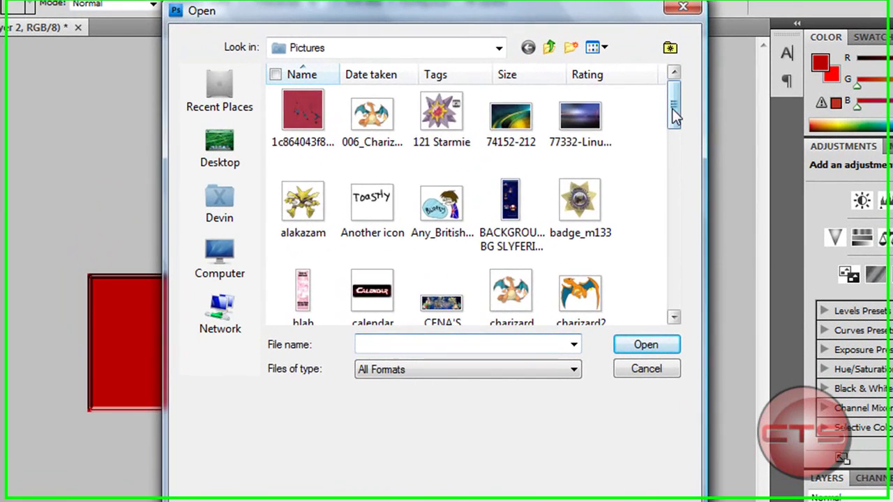
drag(672, 108, 669, 185)
double_click(582, 178)
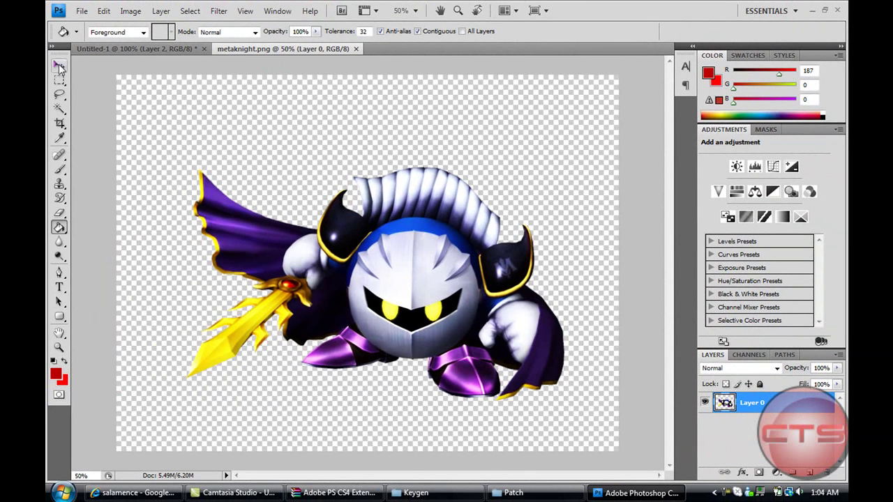
click(59, 66)
drag(328, 251, 368, 233)
- Scale the character render to about 20.9% and place it at the right end of the red banner
key(ctrl+t)
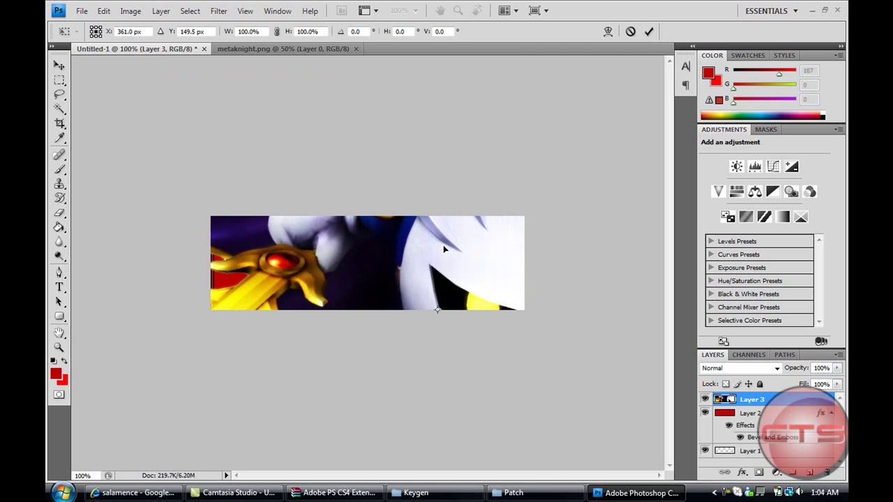
drag(332, 309, 427, 252)
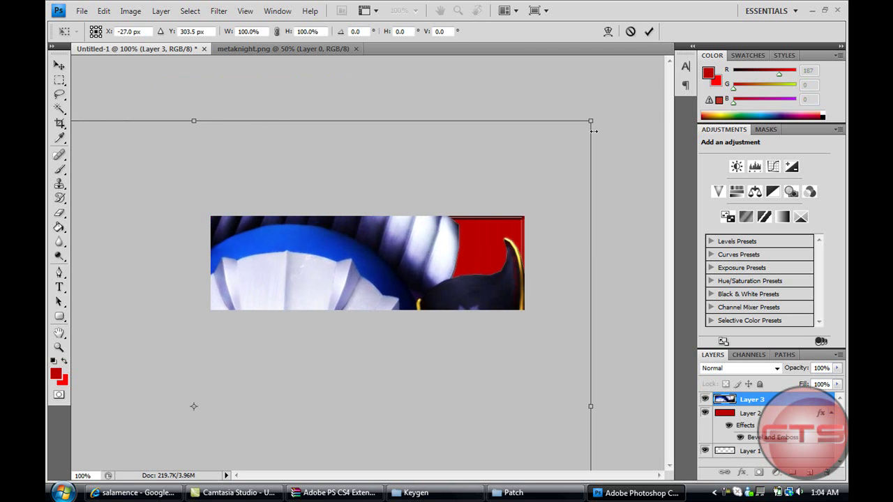
drag(591, 121, 100, 421)
drag(97, 472, 399, 269)
drag(360, 306, 487, 252)
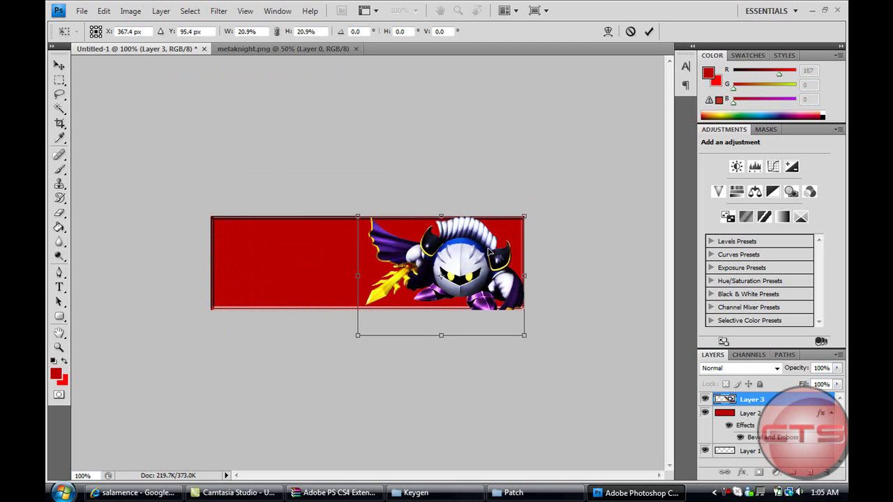
key(Return)
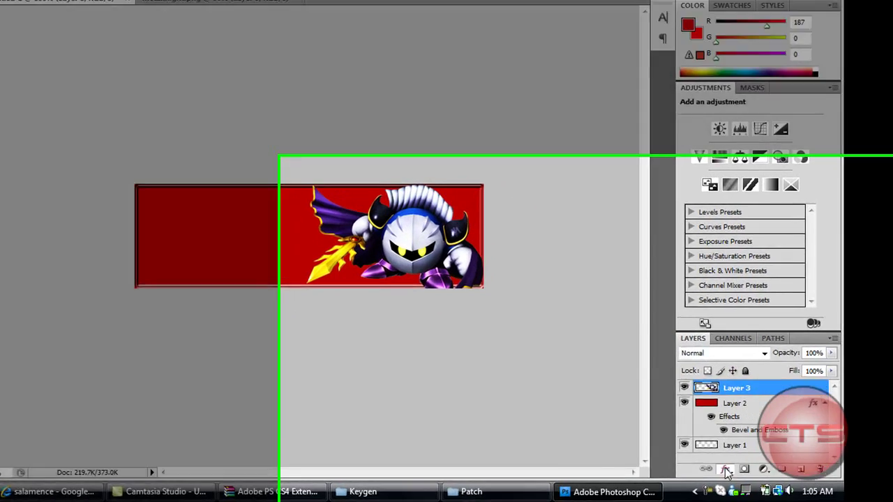
- Add a Bevel and Emboss effect with Contour enabled to the character render's Layer 3
click(742, 473)
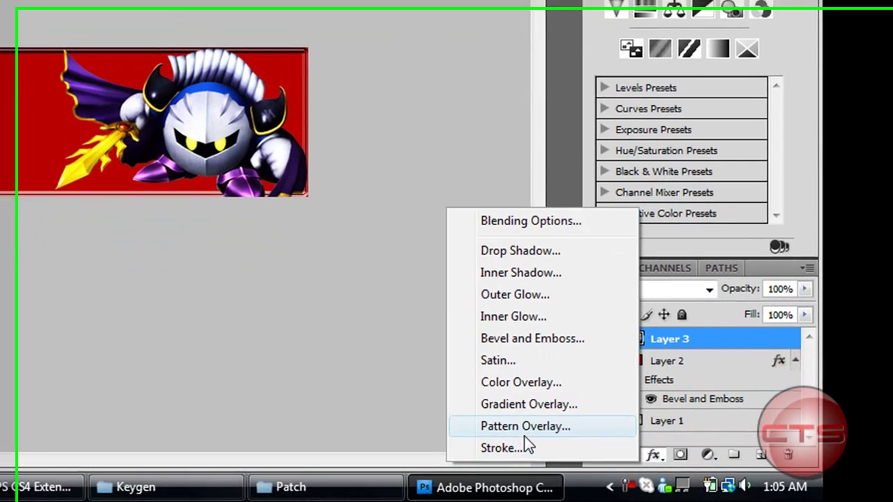
click(511, 218)
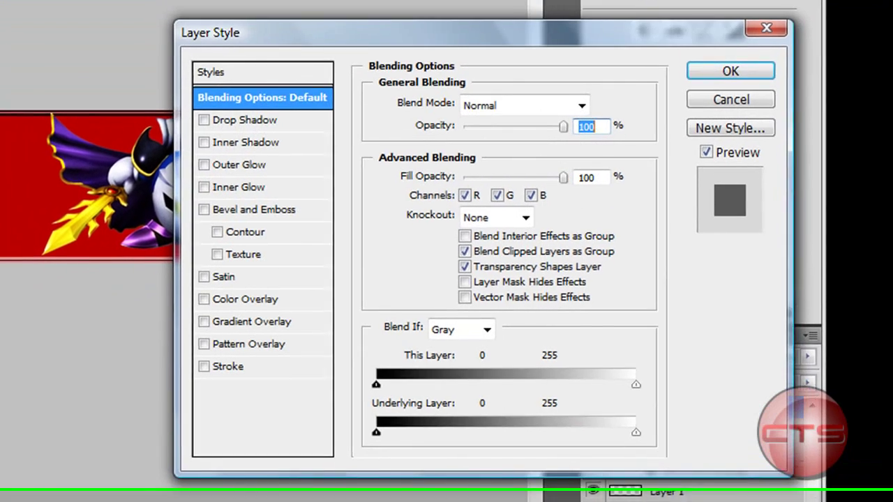
click(206, 226)
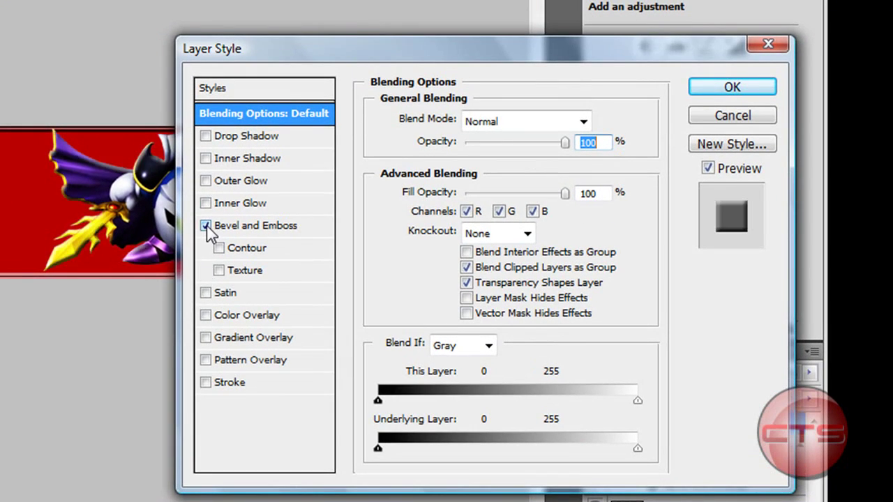
drag(306, 53, 542, 11)
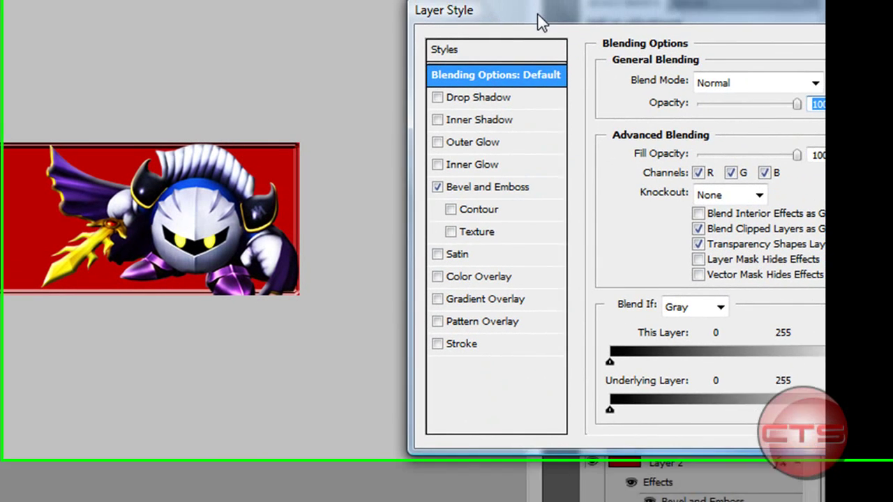
click(474, 254)
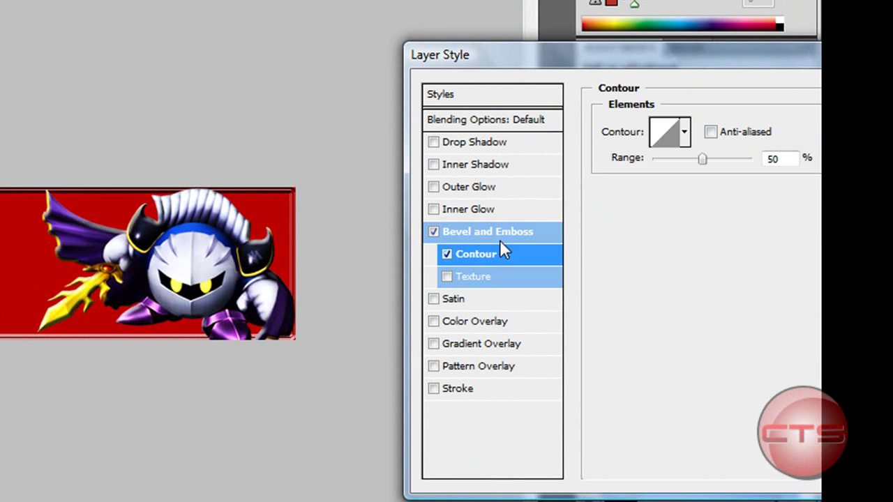
- Try several contour presets for the character's bevel, return to the linear contour and apply the layer style
click(684, 132)
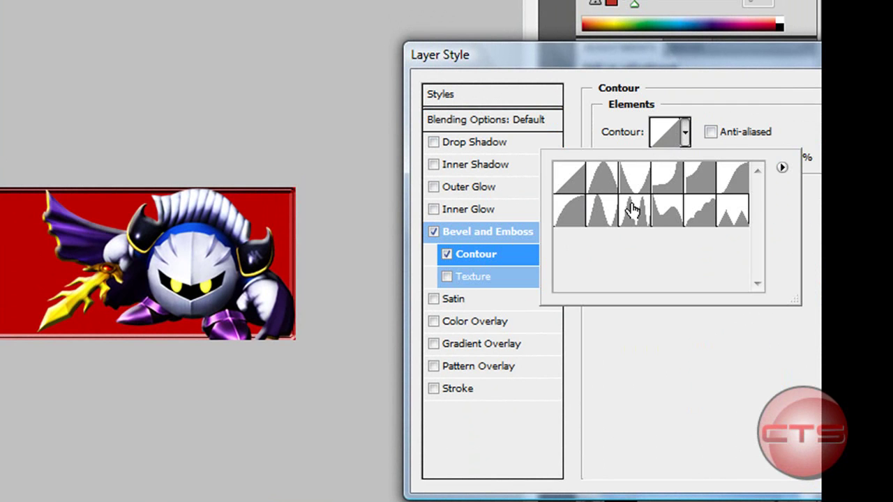
click(612, 213)
click(630, 208)
click(670, 207)
click(697, 208)
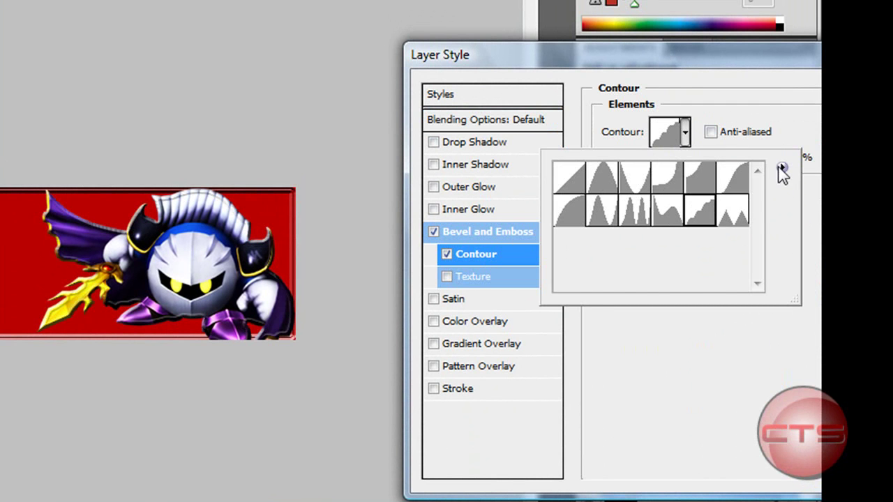
click(782, 169)
click(765, 104)
click(571, 180)
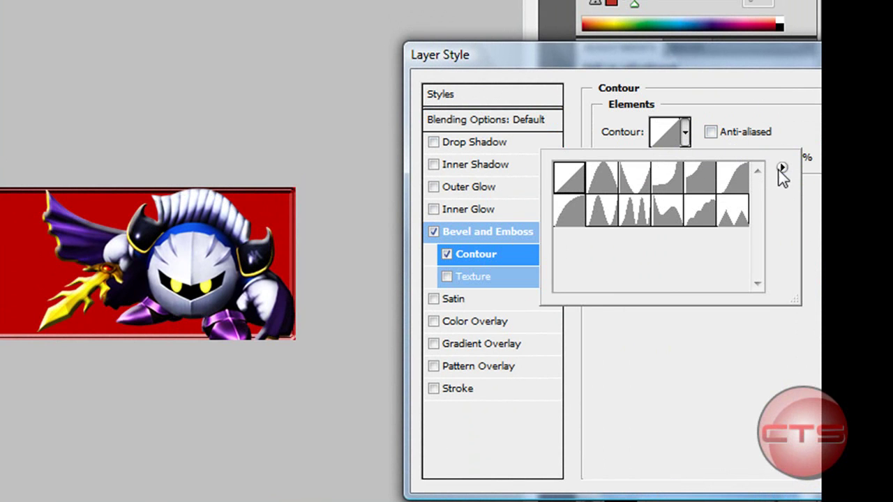
click(753, 66)
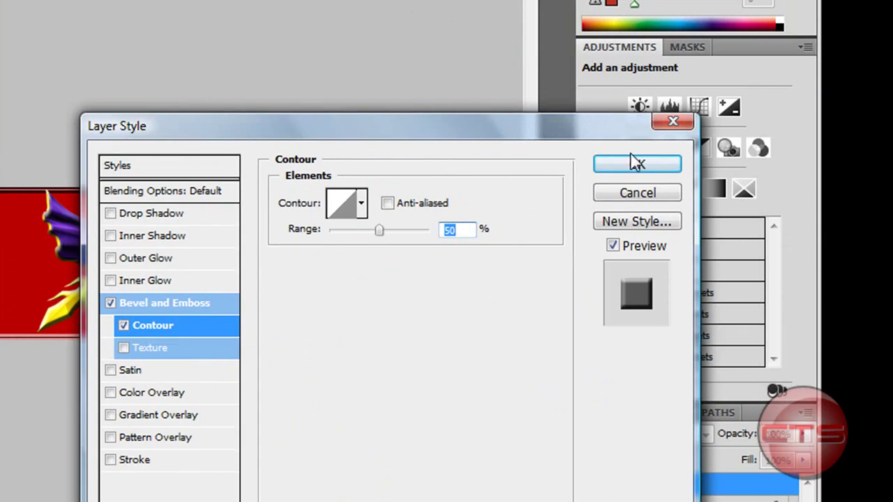
click(649, 144)
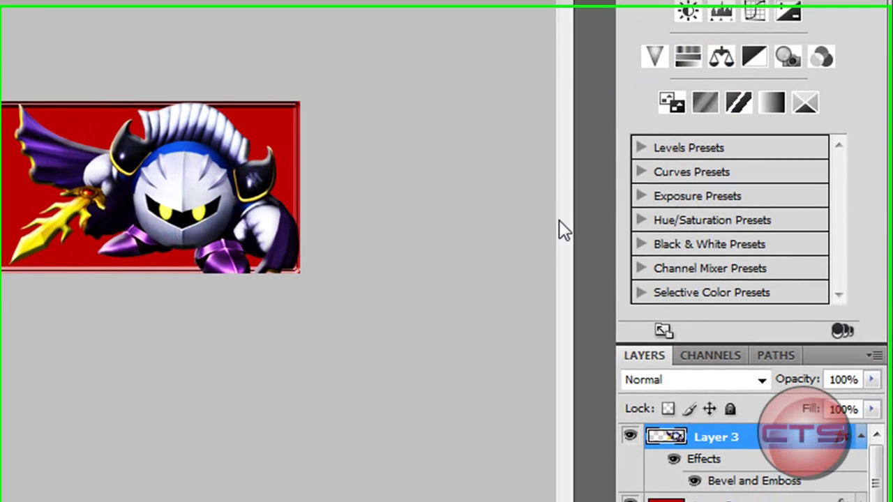
- Change the character layer's blend mode, trying Multiply, Linear Burn and Linear Dodge (Add), until it blends with the red background
click(724, 386)
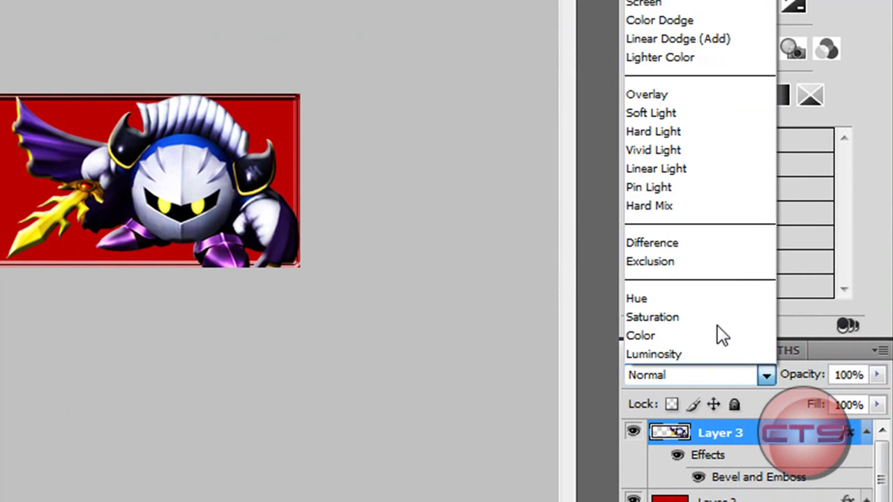
click(724, 385)
key(Down)
key(Down)
key(Down)
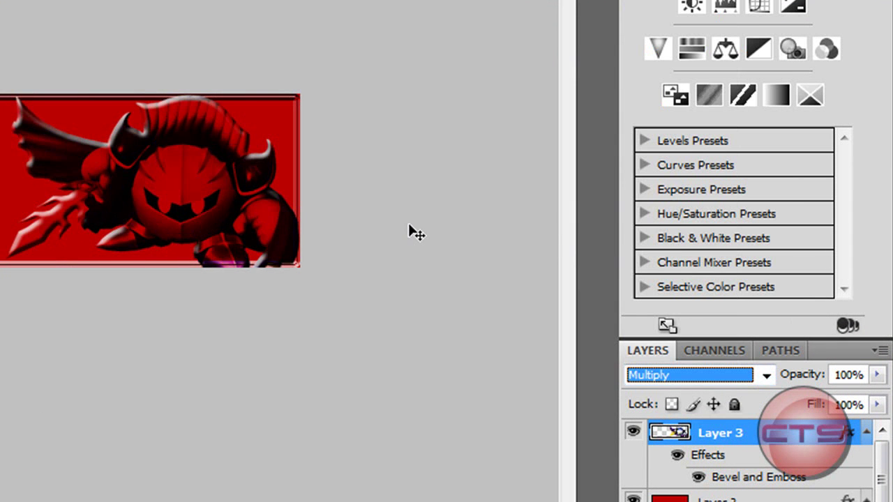
key(Down)
key(Down)
key(Down)
key(Down)
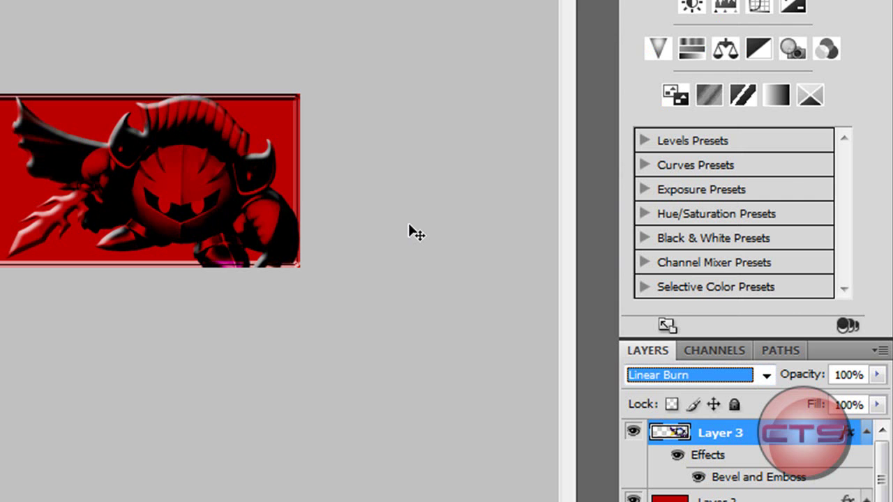
key(Down)
key(Down)
key(Down)
key(Down)
key(Down)
key(Down)
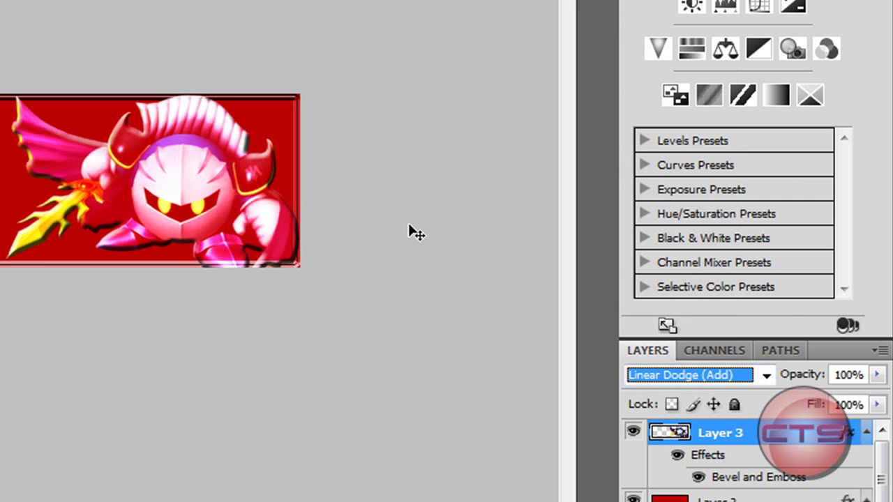
key(Down)
key(Down)
key(Up)
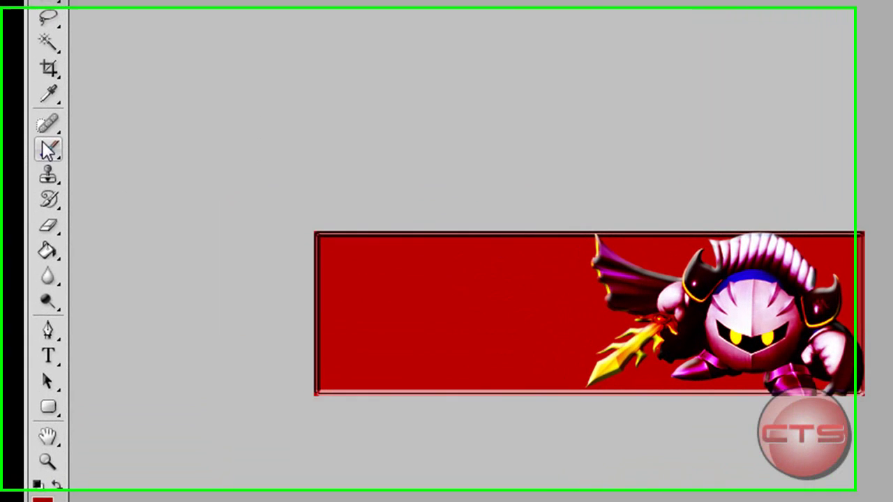
- Activate the Brush tool and choose the 689 px custom brush preset
click(47, 155)
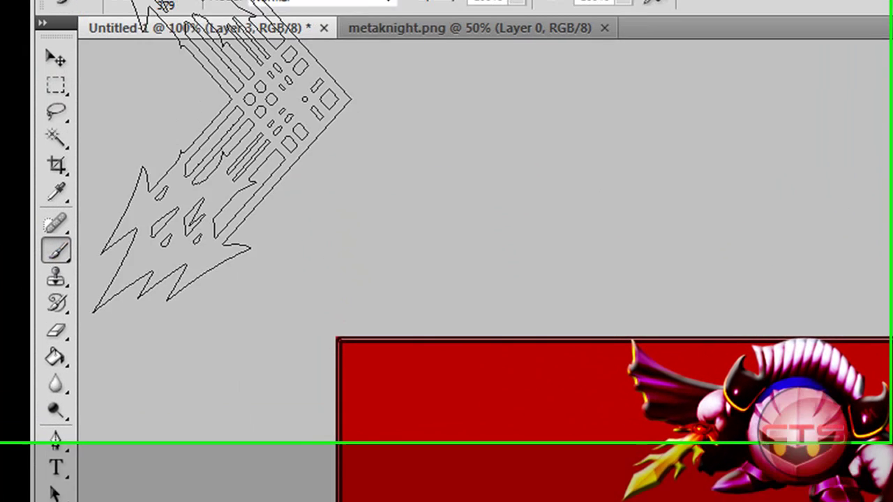
click(193, 60)
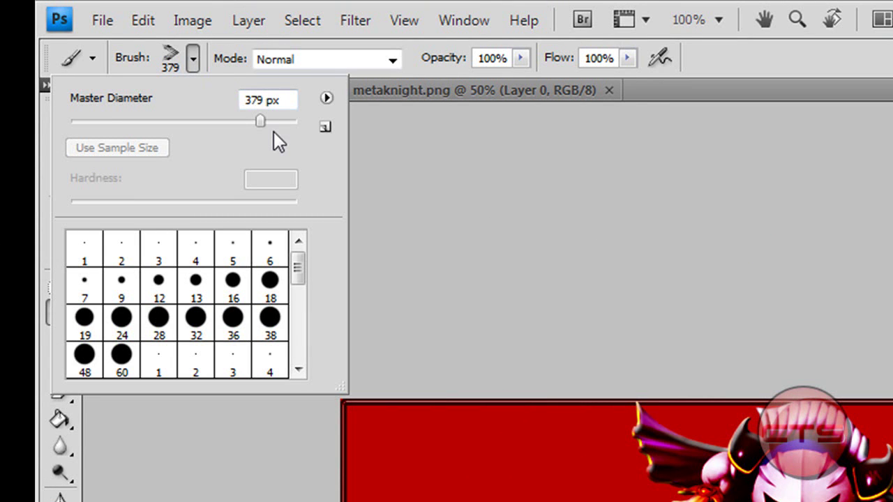
mouse_move(298, 267)
mouse_down()
mouse_move(291, 350)
mouse_move(291, 318)
mouse_move(291, 336)
mouse_move(284, 332)
mouse_up()
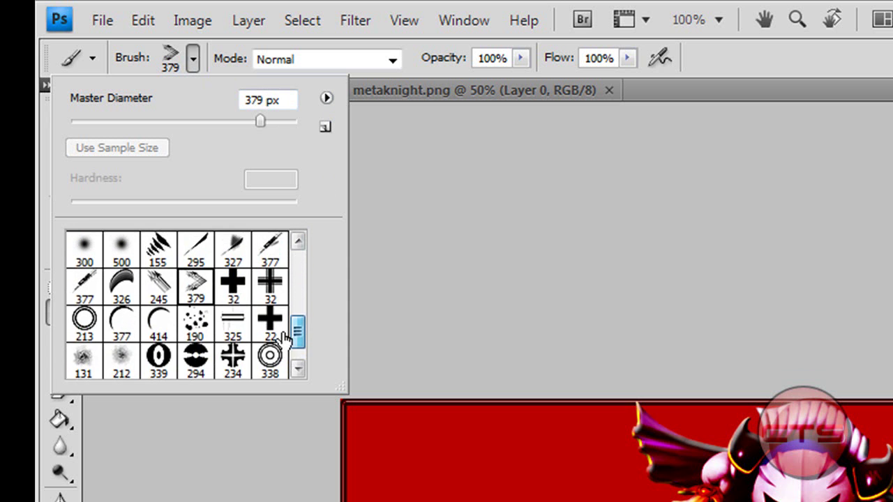
click(156, 252)
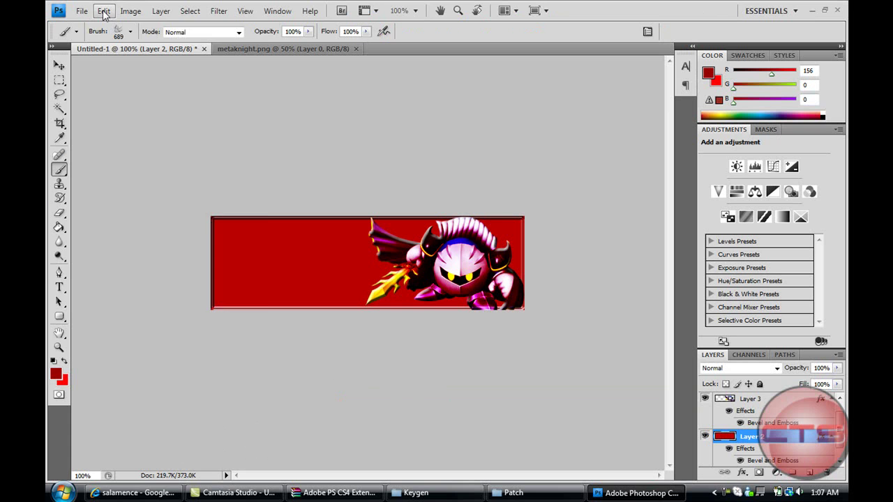
- Fill the red background Layer 2 with the dark red foreground colour and add a new layer
click(103, 10)
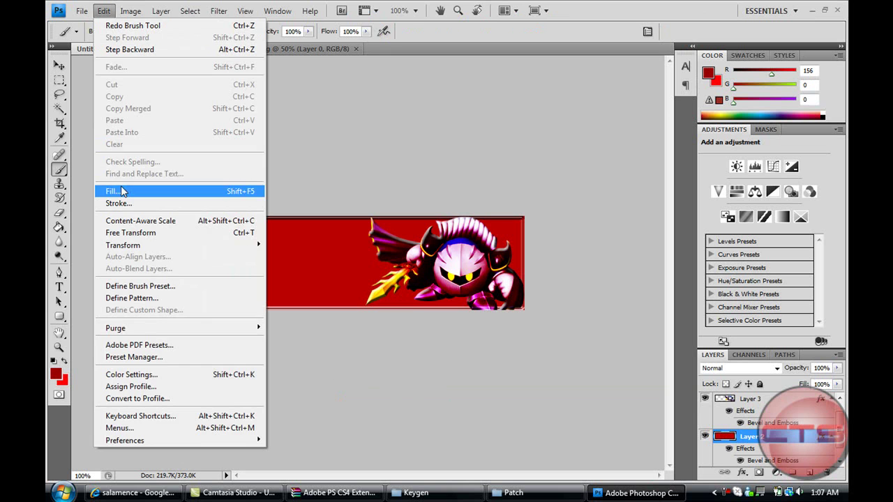
click(113, 191)
click(516, 138)
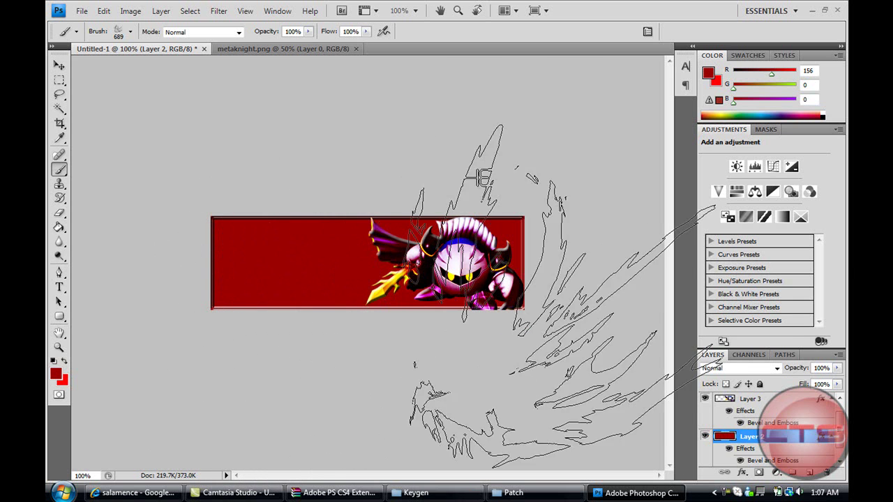
key(ctrl+shift+alt+n)
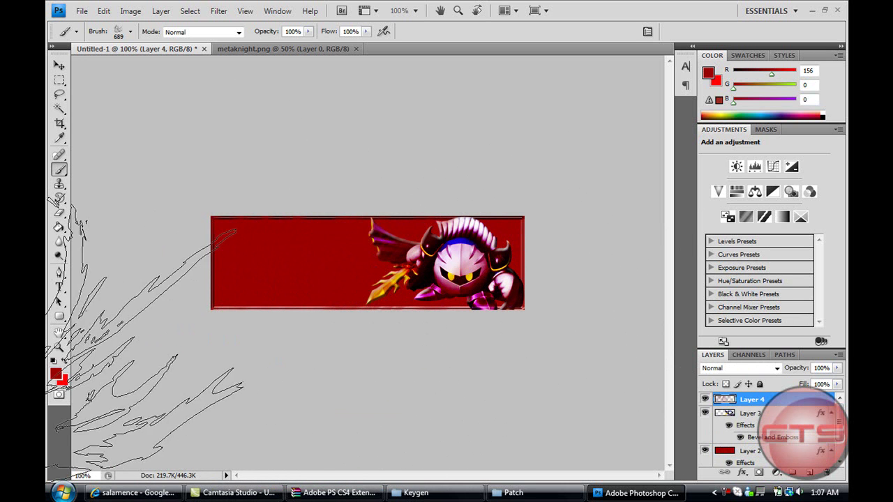
click(56, 375)
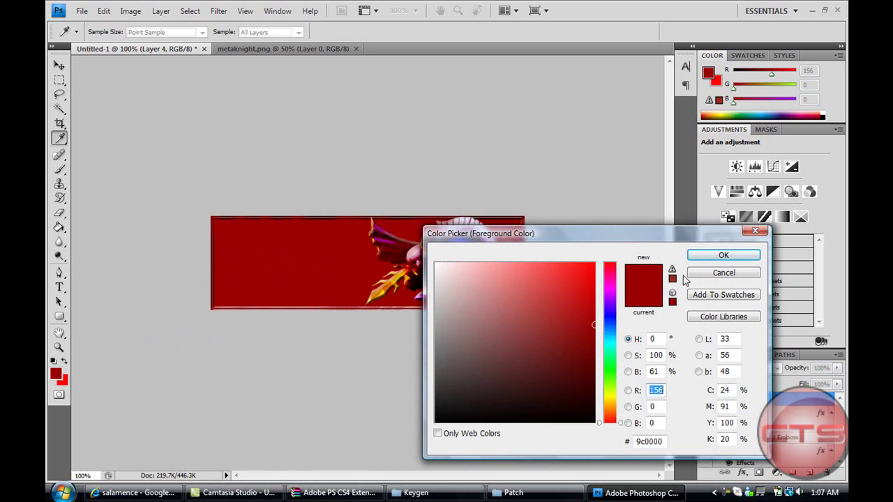
click(723, 255)
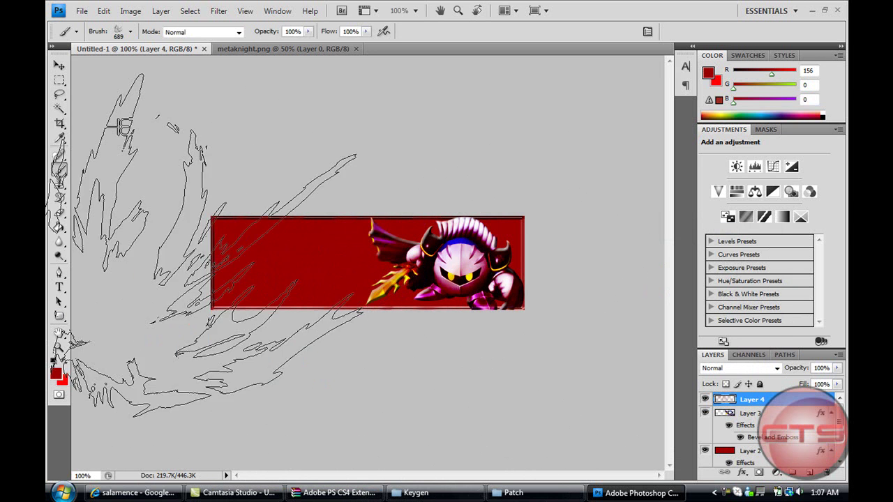
drag(822, 449, 827, 473)
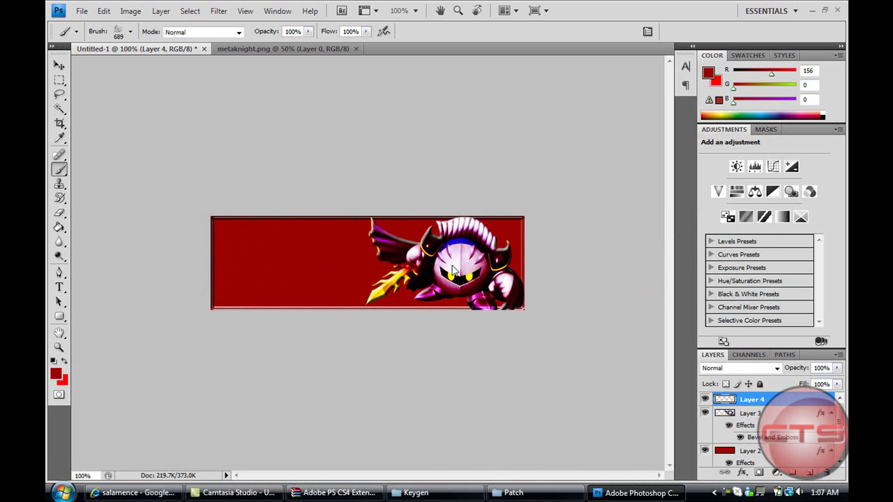
- Set the foreground colour to white (#ffffff)
click(56, 374)
click(493, 298)
drag(470, 295, 434, 262)
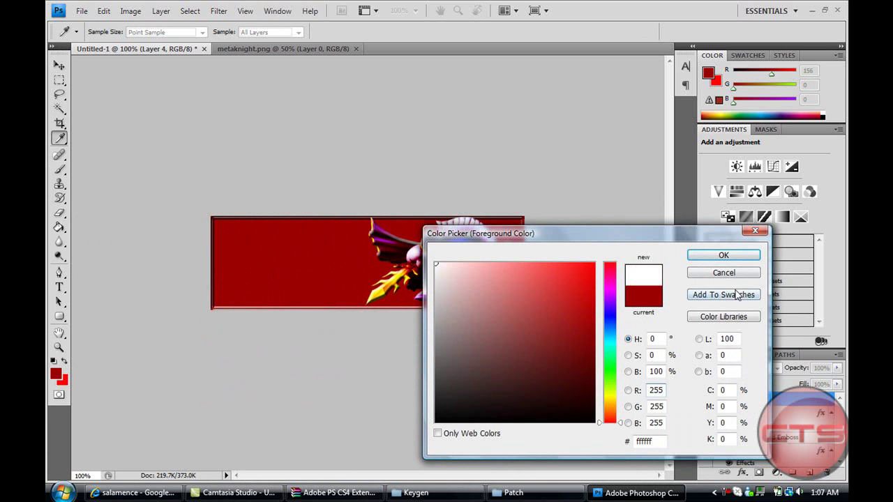
click(711, 259)
- Stamp the 689 px brush in white across the banner on Layer 4 and move that layer below the character layer
click(334, 274)
click(293, 415)
drag(756, 404, 748, 452)
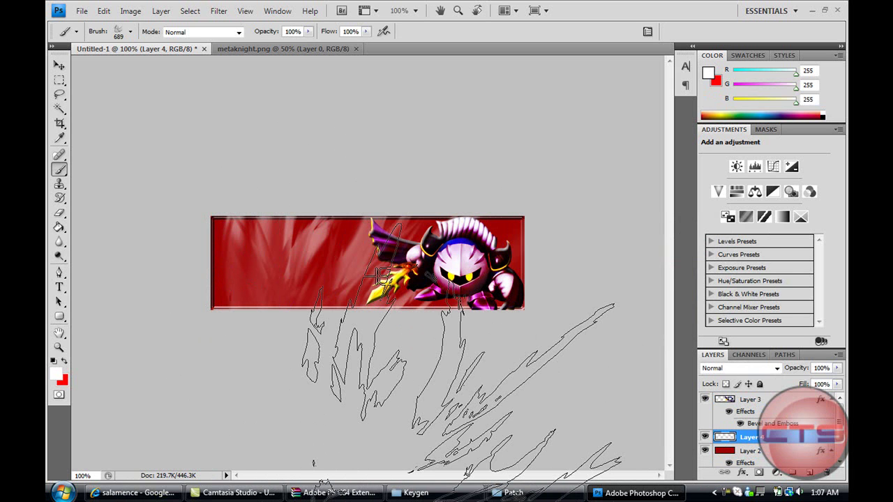
- Replace the current brushes with Abstract_Brushes_Vol_2_by_rubina119 and try the 327 px brush over the character
click(131, 33)
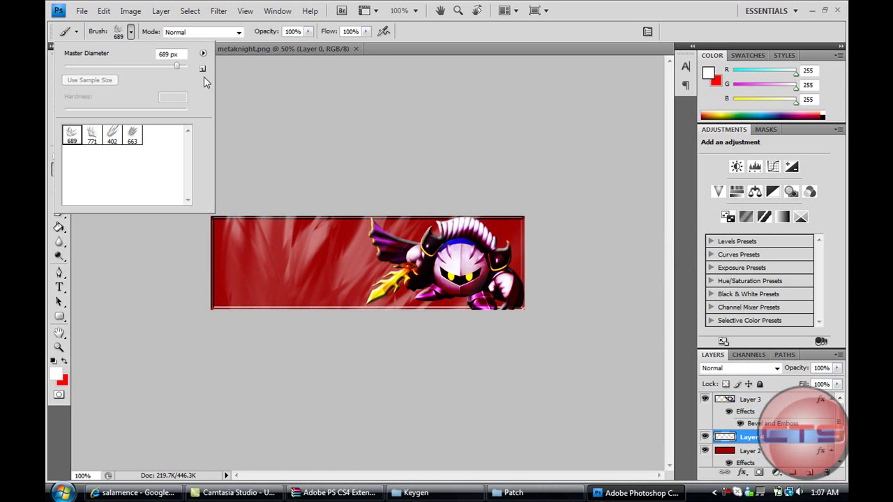
click(203, 54)
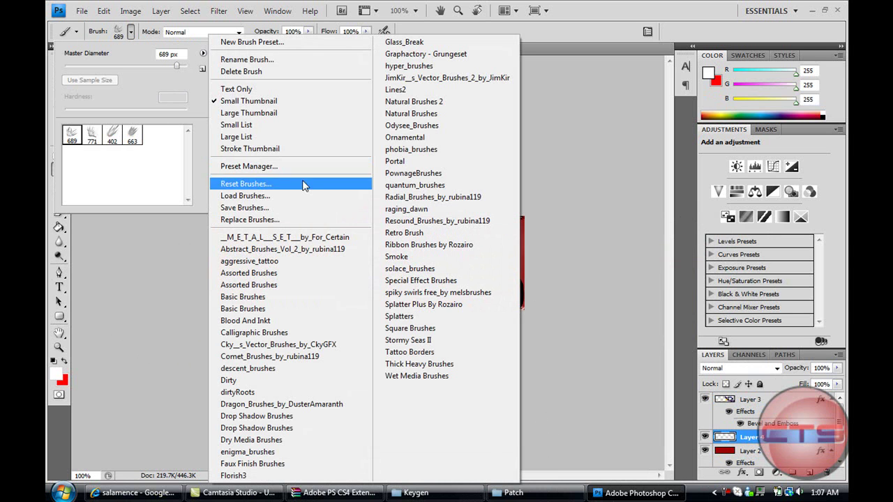
click(256, 250)
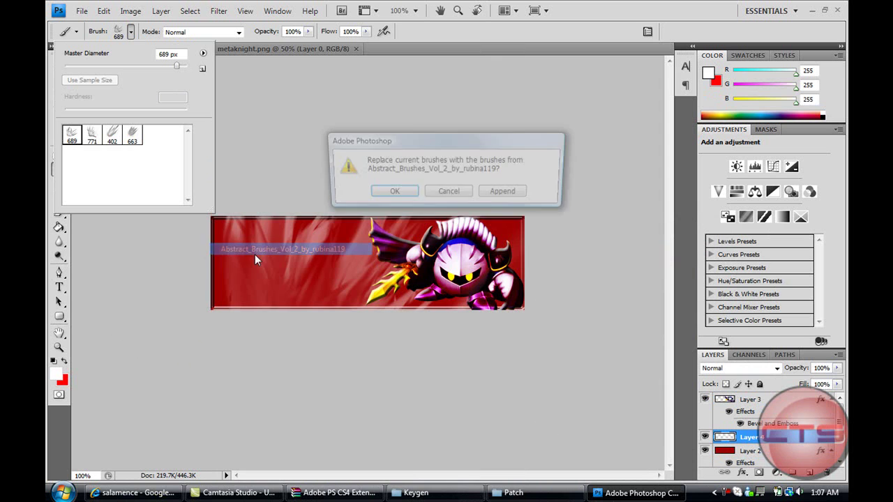
click(390, 195)
click(132, 136)
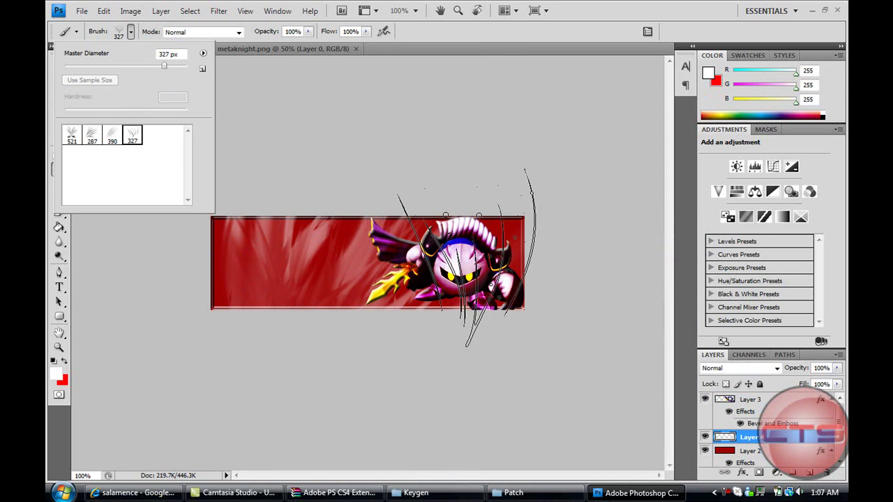
click(468, 262)
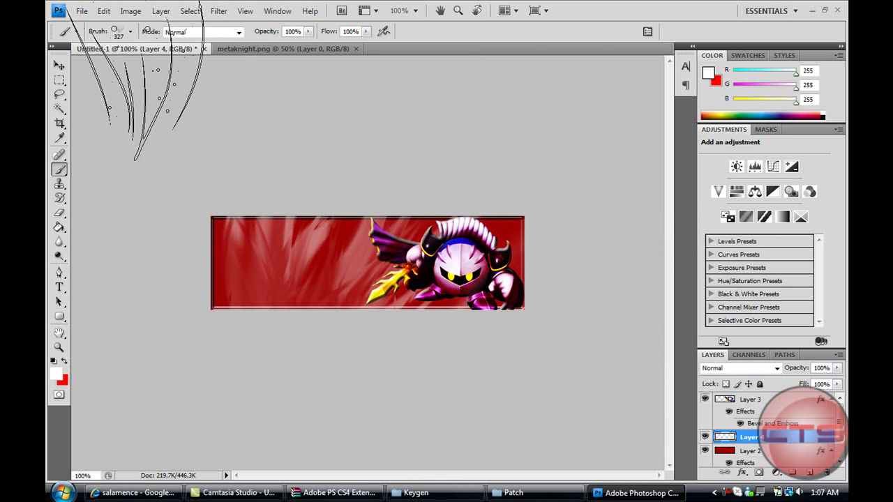
- Replace the current brushes with the aggressive_tattoo set and stamp its 309 px brush in white behind the character
click(130, 32)
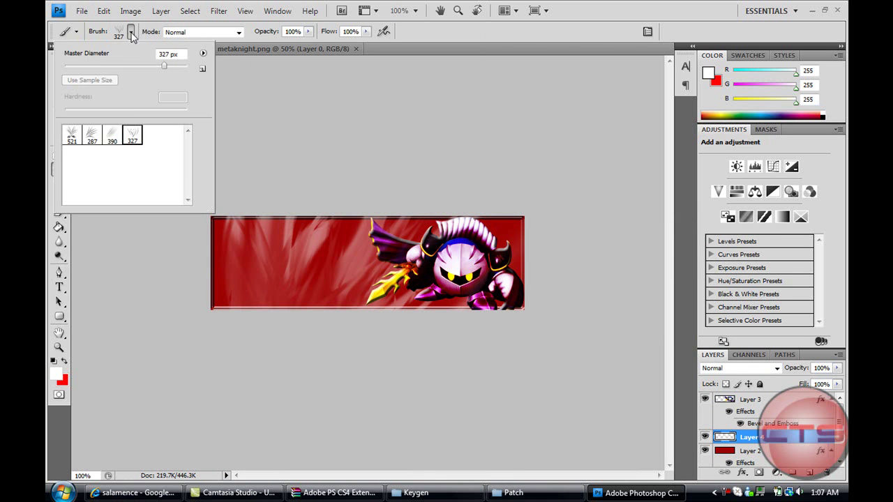
click(202, 54)
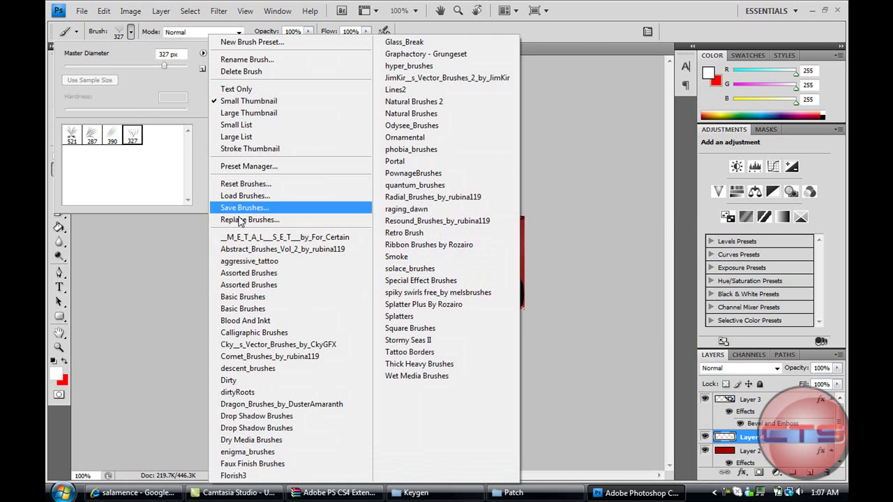
click(264, 265)
click(395, 193)
click(148, 154)
click(439, 258)
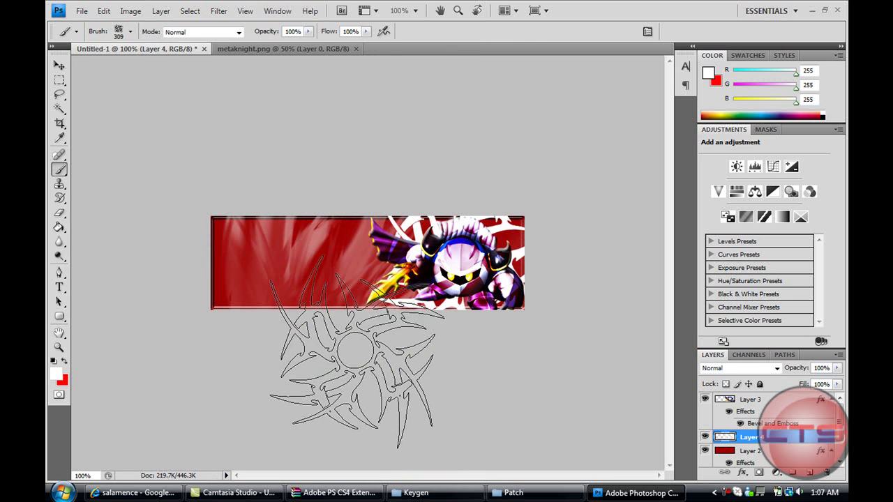
- Undo the white 309 px tattoo brush stamp behind the character and reduce the brush size to 147 px
key(ctrl+z)
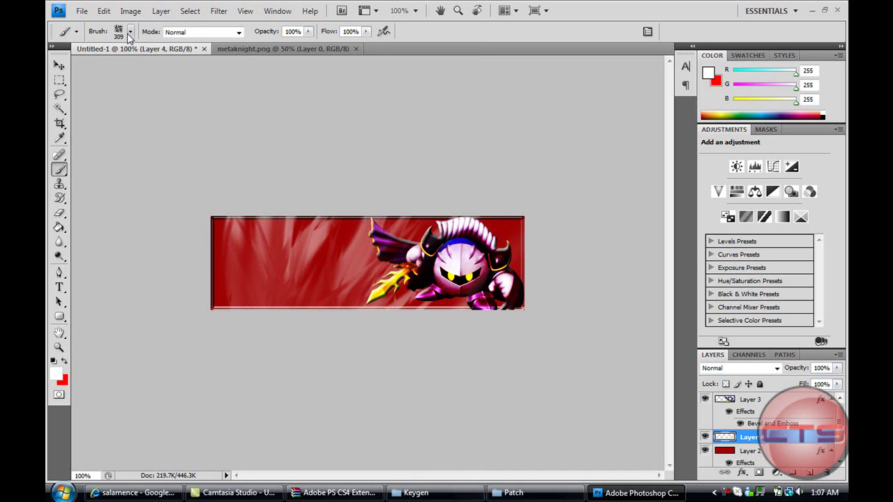
click(130, 33)
drag(146, 66, 141, 66)
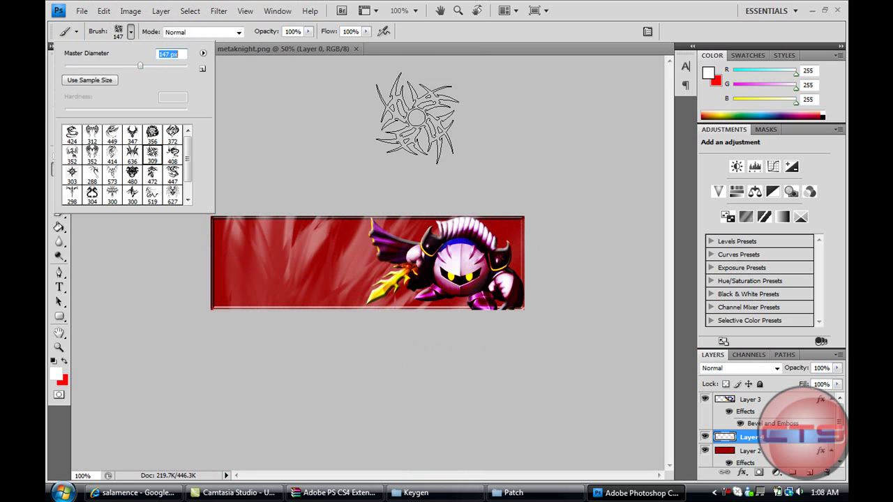
click(203, 53)
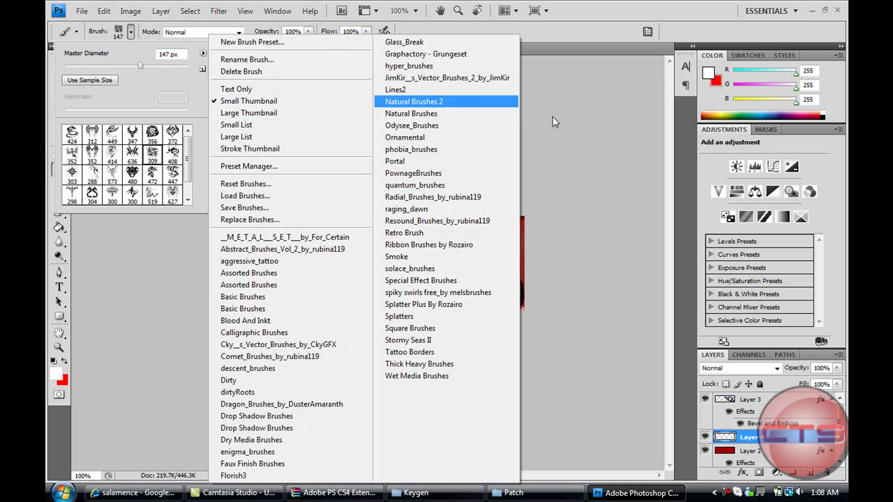
key(Escape)
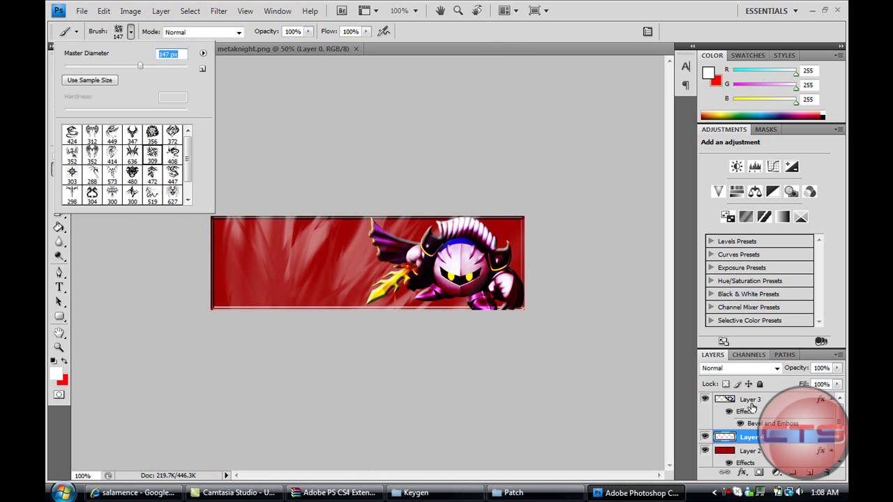
- Open the blending options of Layer 4 and test the Drop Shadow effect, leaving it switched off
click(743, 472)
click(695, 328)
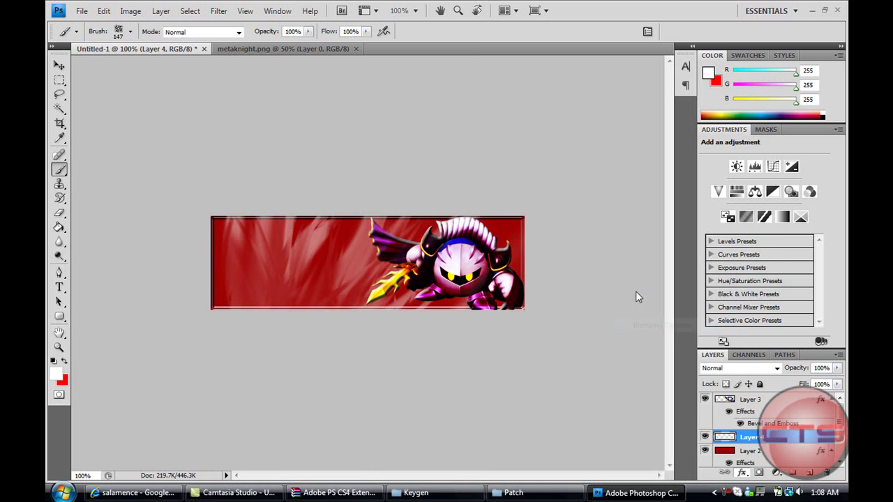
click(411, 232)
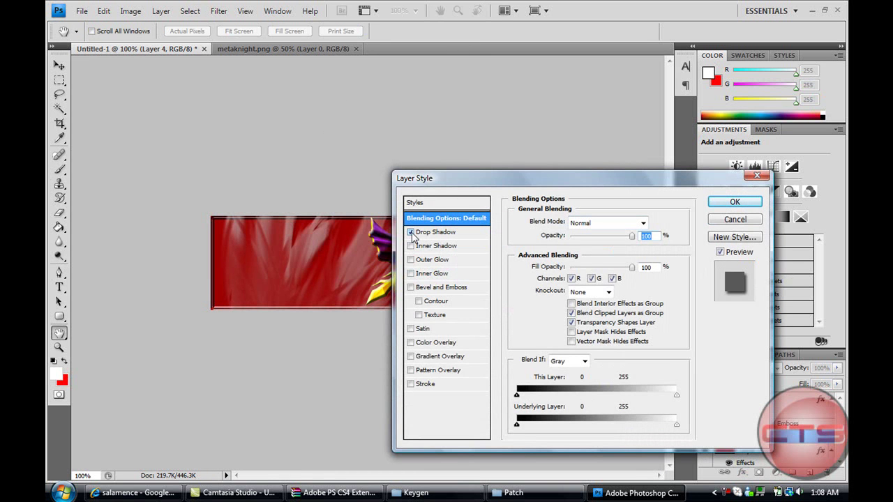
drag(461, 179, 673, 138)
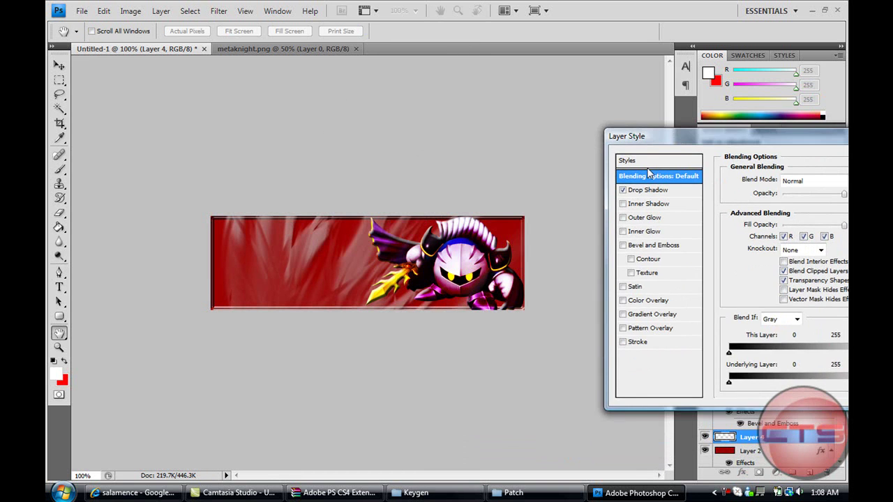
click(623, 191)
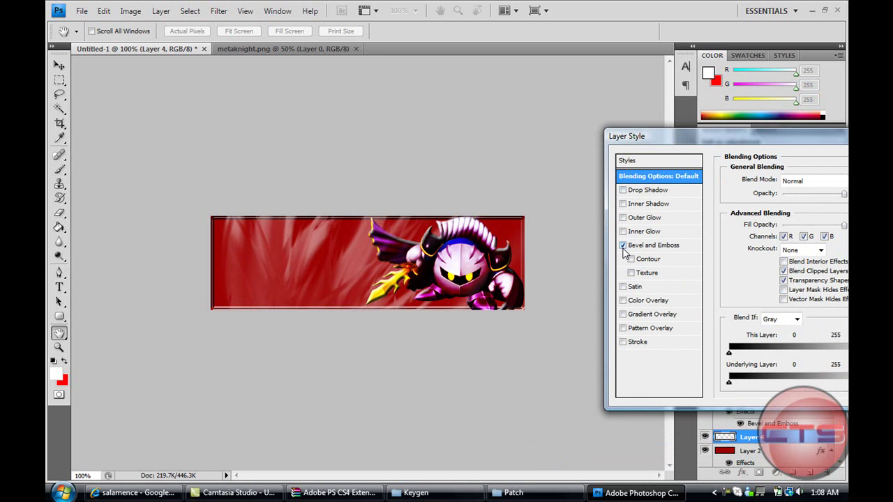
- Try the Satin, Color Overlay, Gradient Overlay, Pattern Overlay and Stroke effects on Layer 4, switching each off again
click(623, 287)
click(624, 287)
click(623, 301)
click(623, 301)
click(623, 314)
click(623, 315)
click(623, 329)
click(623, 329)
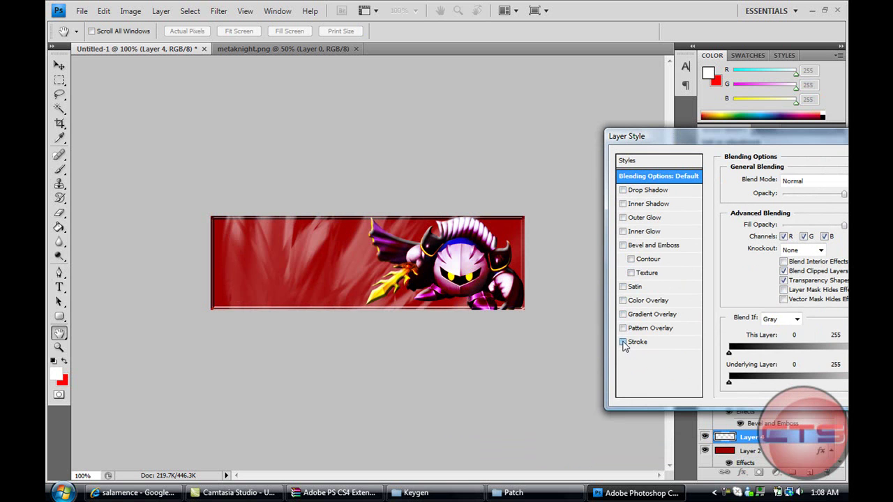
click(624, 342)
click(623, 342)
- Test the Contour and Texture options on Layer 4, and apply only Bevel and Emboss to it
click(631, 259)
click(632, 274)
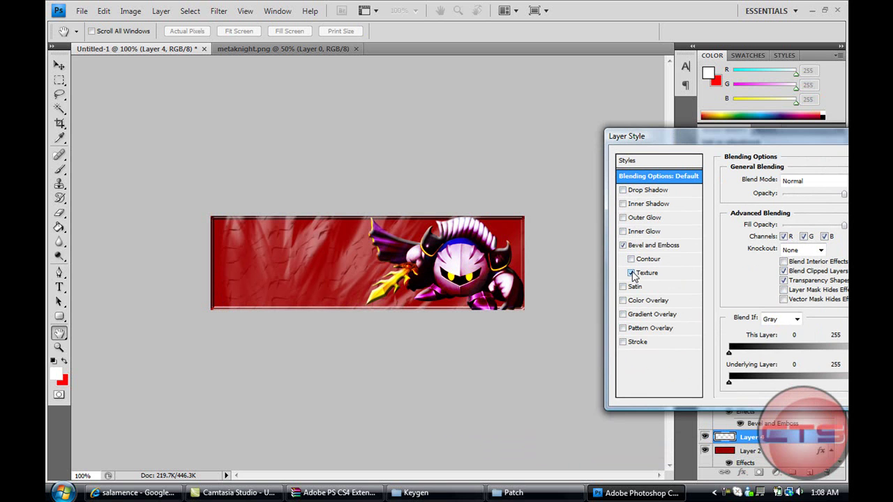
click(632, 273)
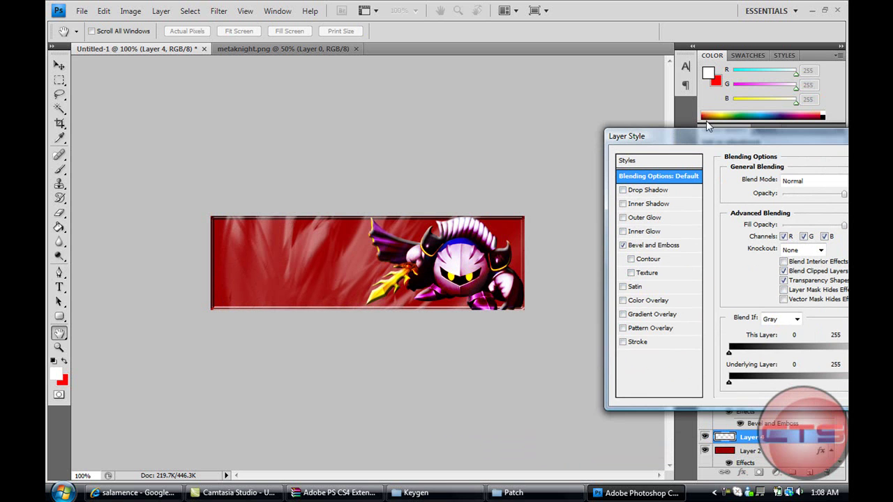
drag(736, 143, 404, 227)
click(635, 249)
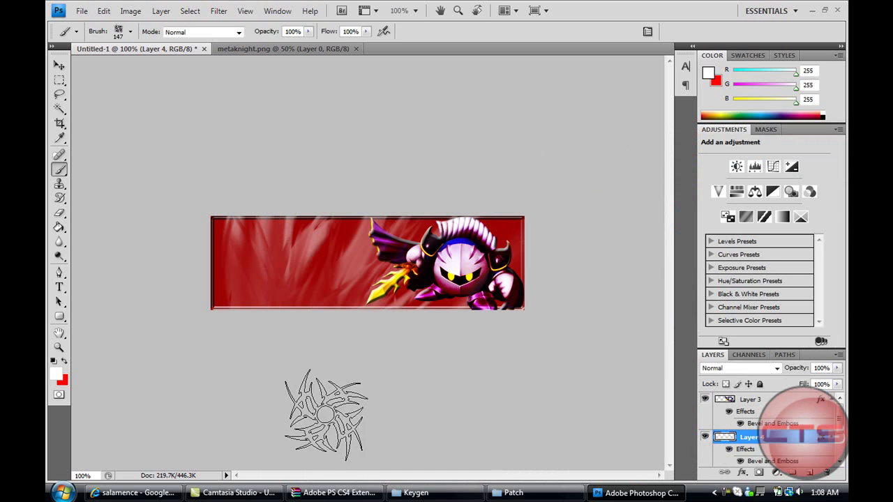
- Add the text "CTS" over the character's sword
click(234, 493)
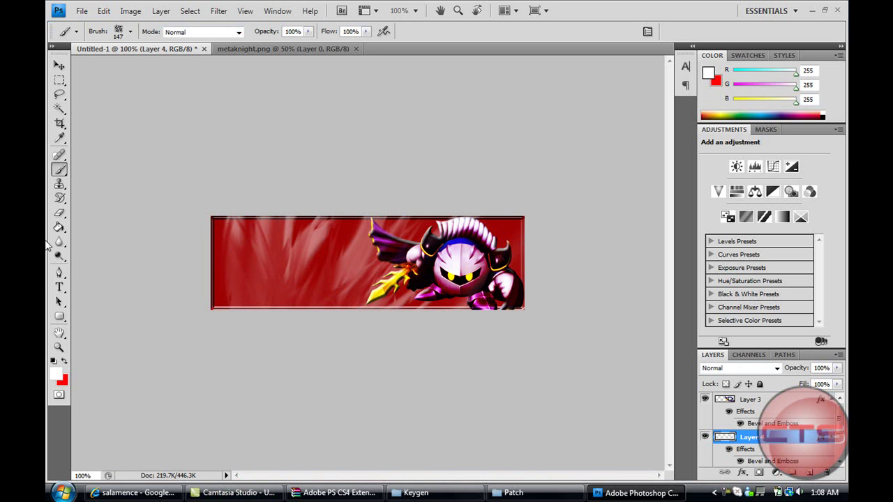
click(59, 287)
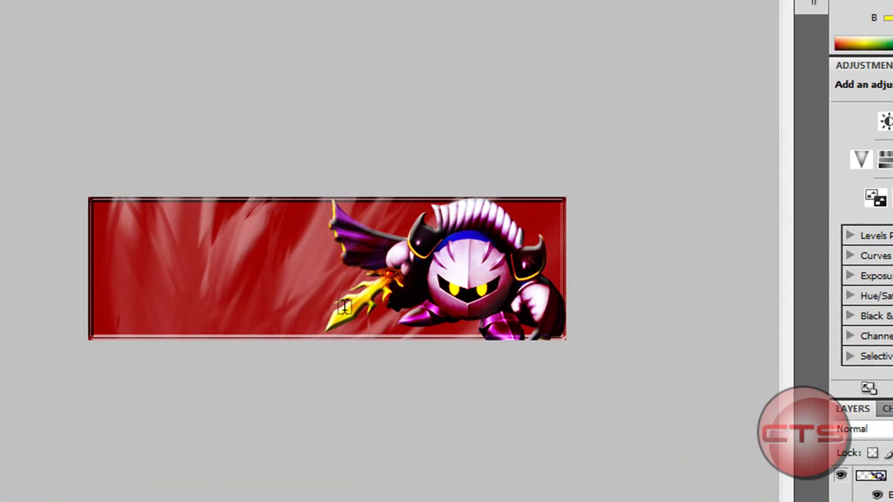
click(344, 308)
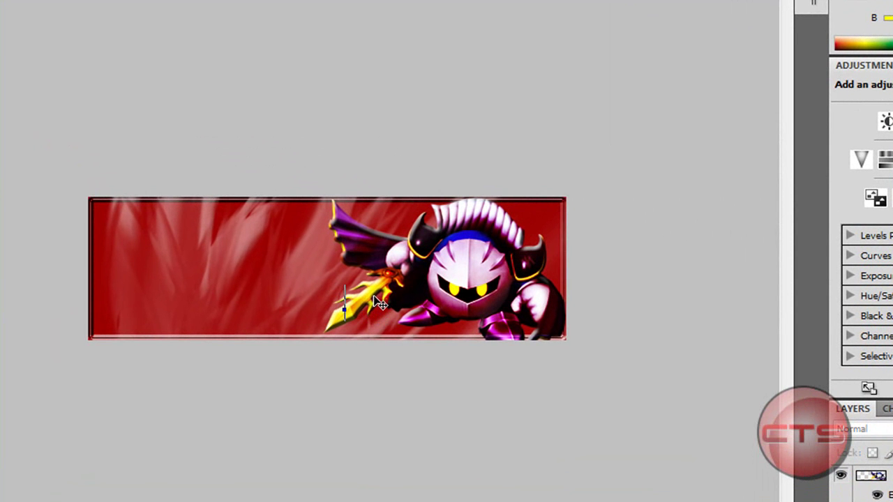
text(CTS)
key(ctrl+Return)
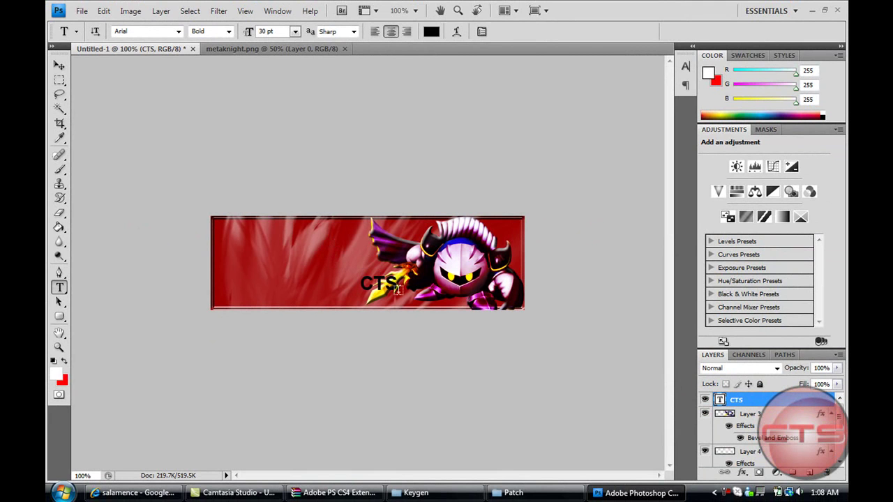
- Set the CTS text's font to Blackoak Std and move the text into the banner's lower-left corner
click(395, 283)
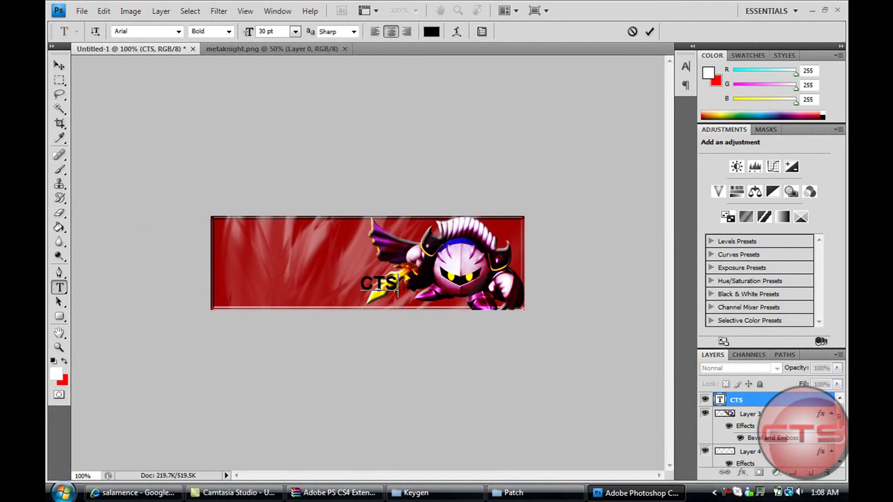
drag(395, 283, 363, 284)
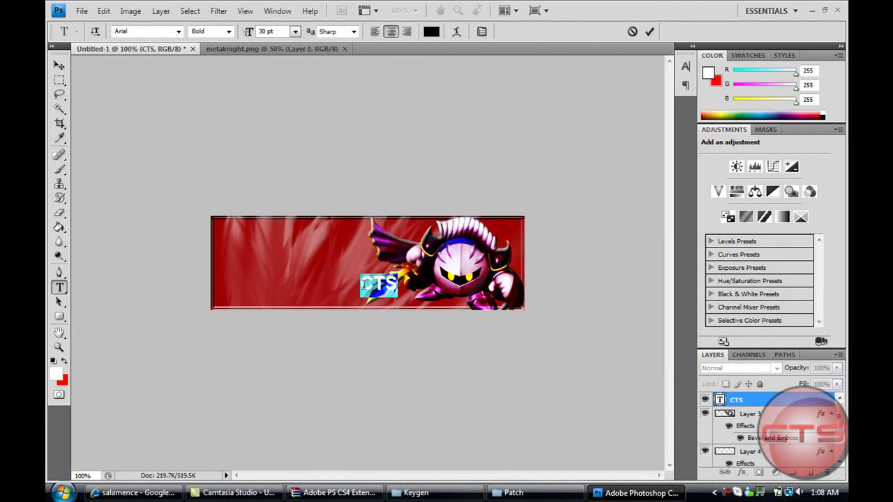
click(178, 32)
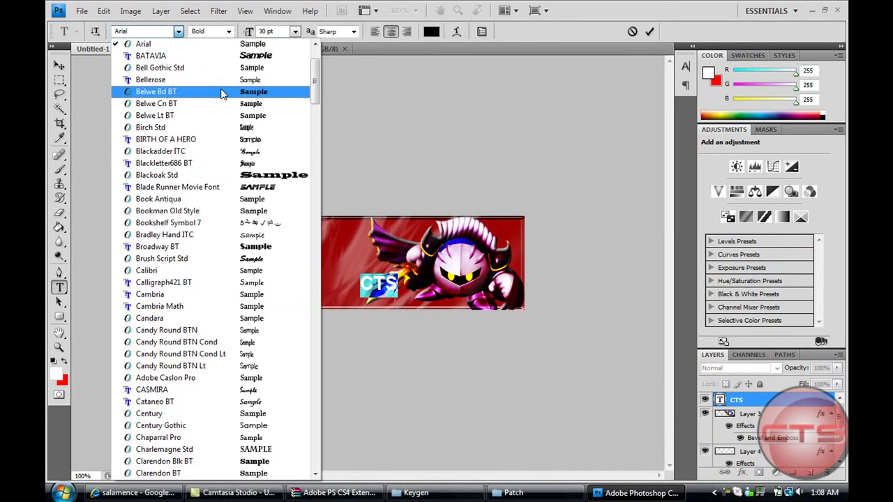
click(268, 177)
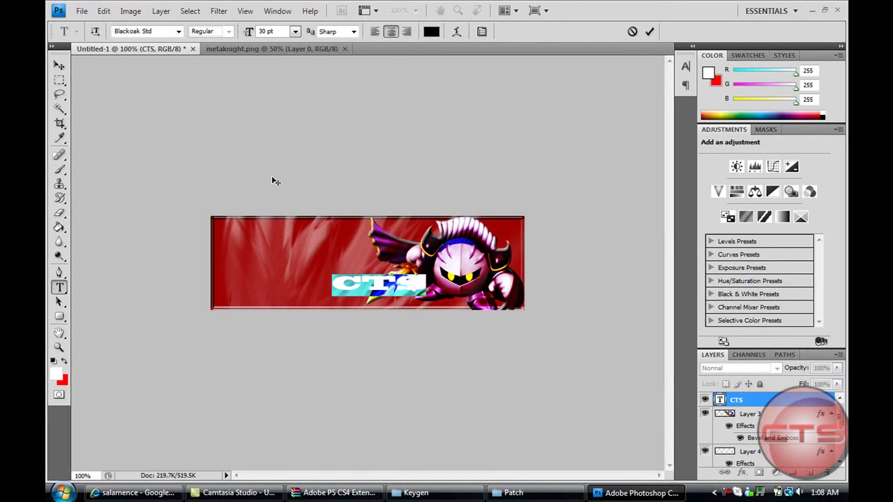
click(59, 65)
drag(363, 296, 254, 306)
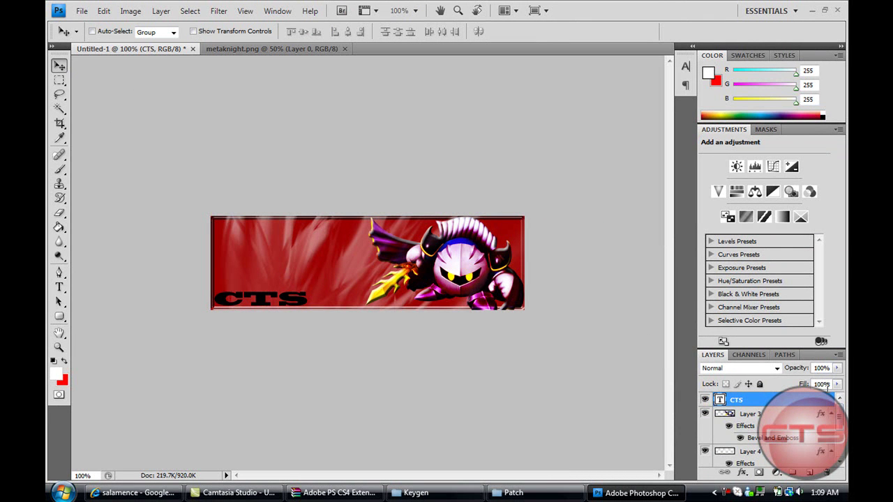
- Try an 80% fill on the black CTS text layer, and restore its fill to 100%
text(80)
key(Return)
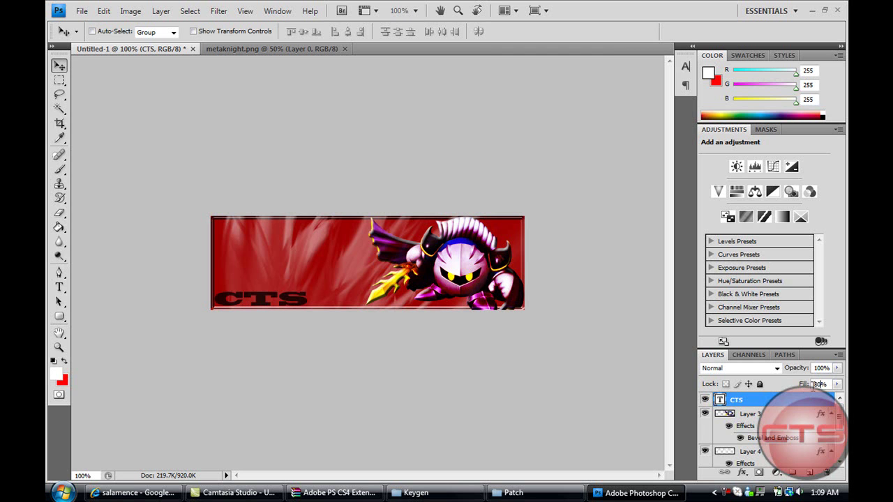
double_click(817, 384)
text(100)
key(Return)
click(103, 10)
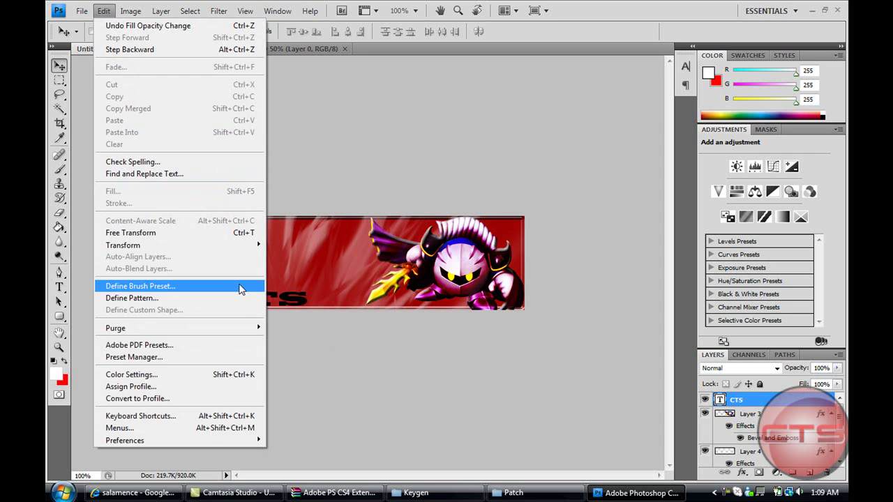
click(307, 294)
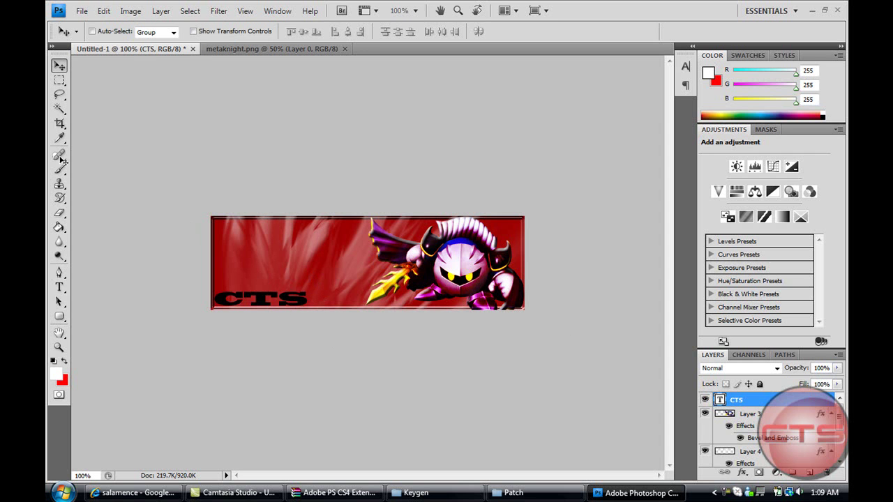
- Change the colour of the CTS text to white
click(59, 287)
drag(307, 299, 227, 296)
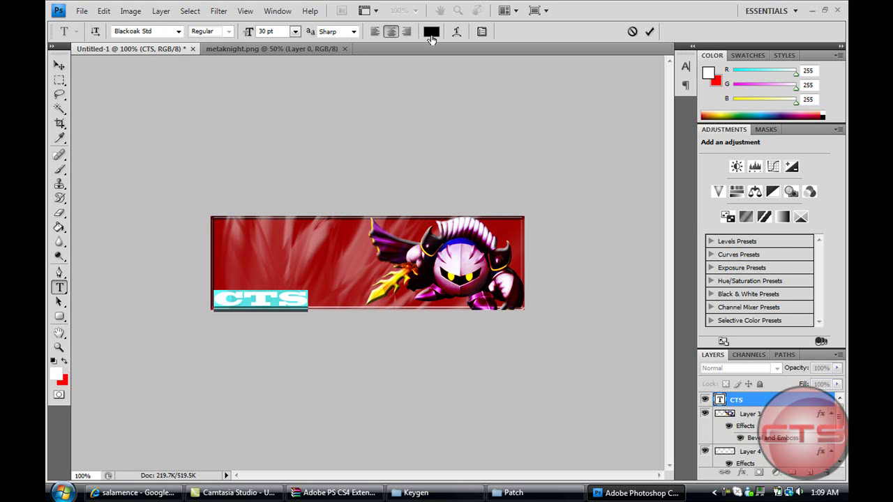
click(431, 33)
drag(461, 303, 393, 212)
click(696, 253)
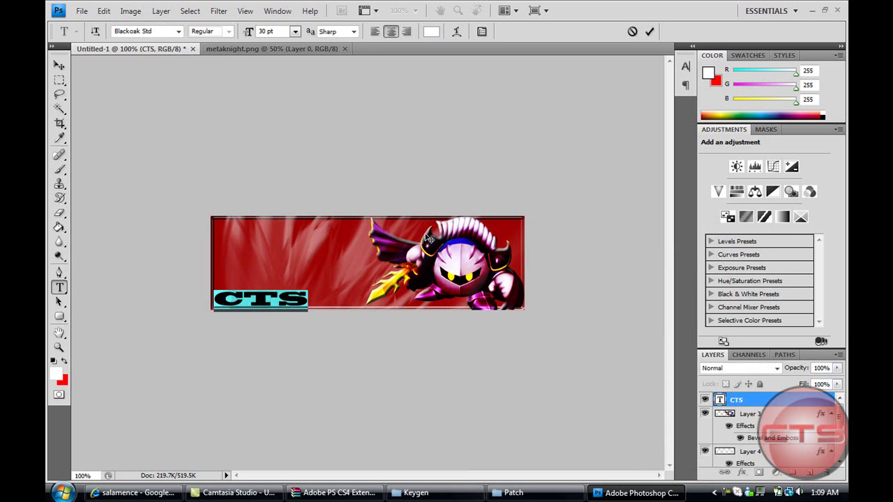
click(60, 65)
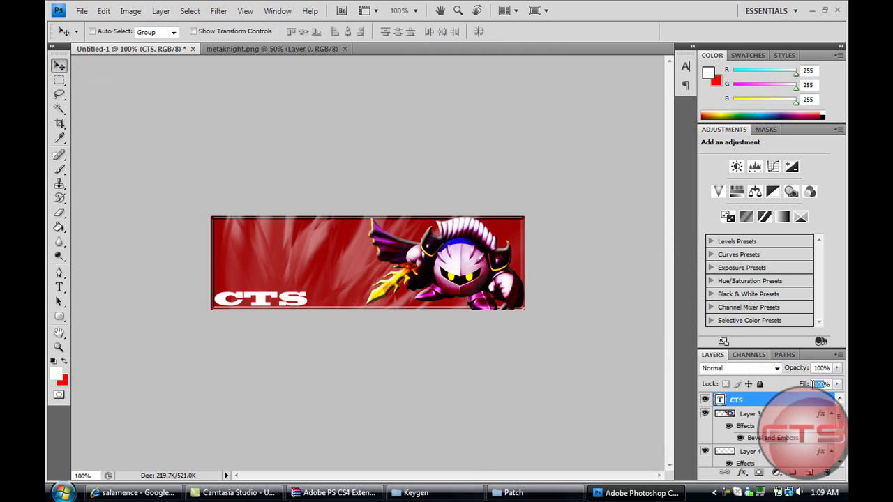
- Try the CTS text over the character at 50% fill, and set the layer's fill to 80%
text(80)
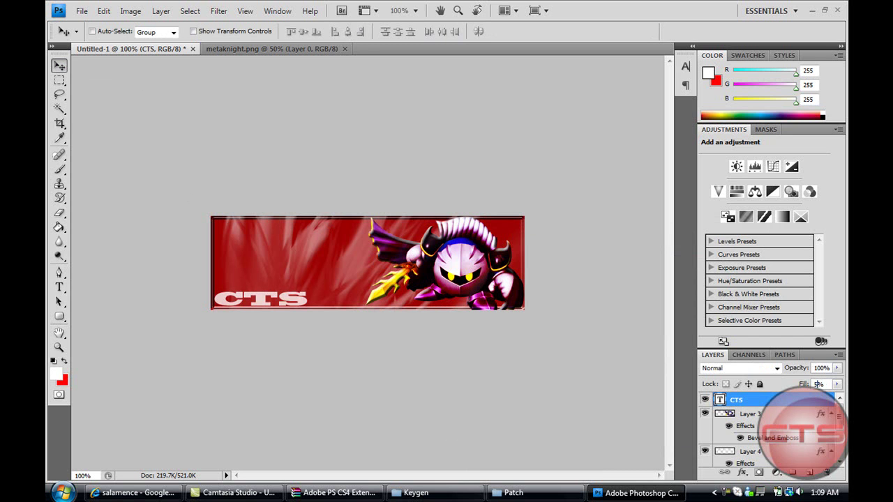
text(50)
drag(291, 265, 472, 260)
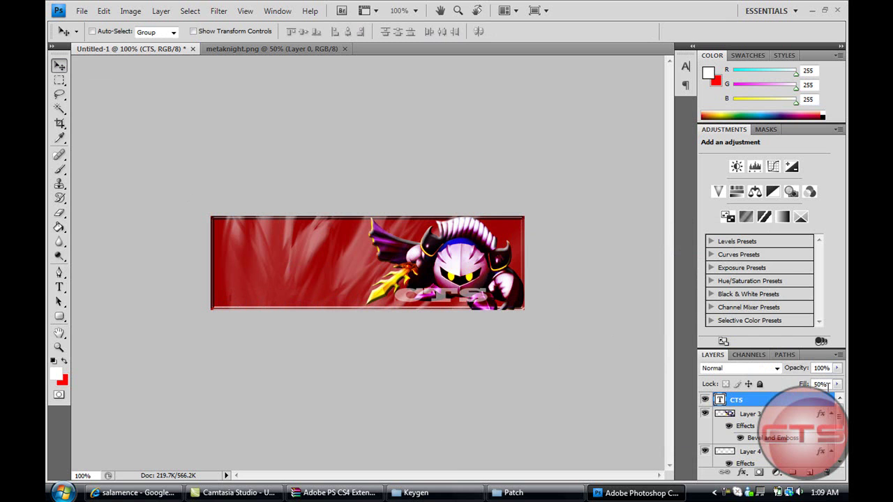
text(80)
key(Return)
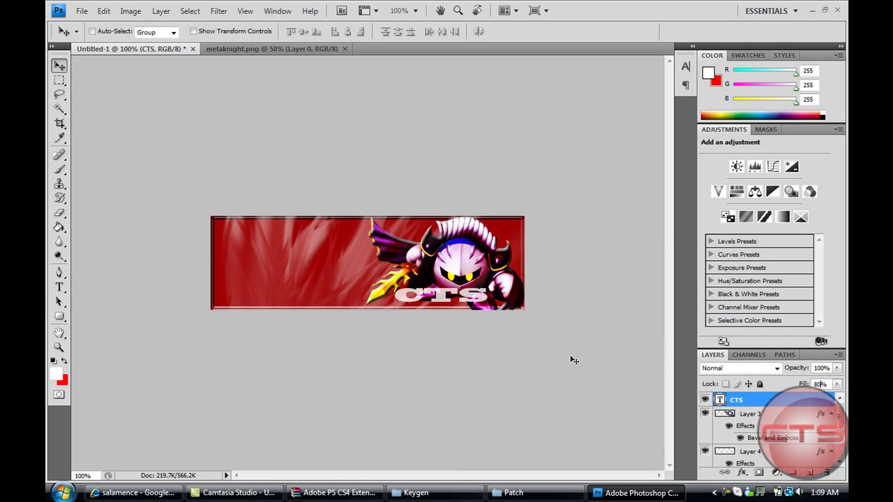
- Add a black outside Stroke effect to the CTS text layer
click(743, 473)
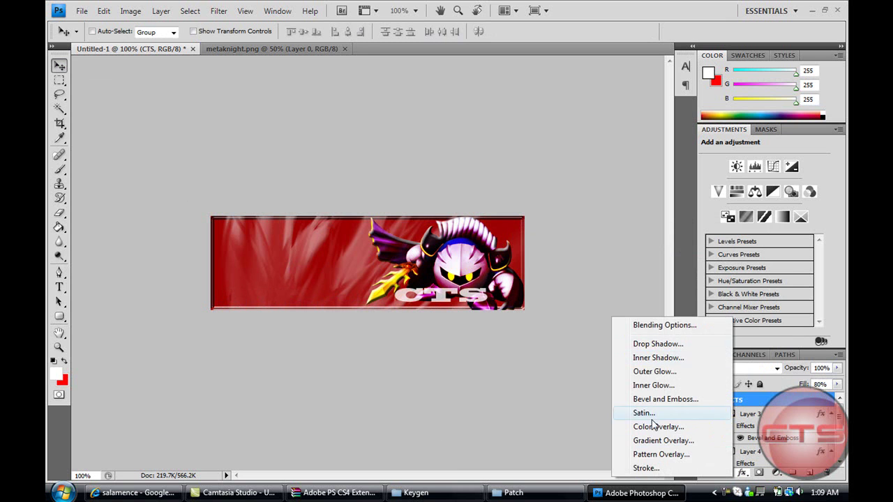
click(654, 469)
mouse_move(551, 165)
mouse_down()
mouse_move(826, 130)
mouse_move(828, 146)
mouse_move(772, 181)
mouse_up()
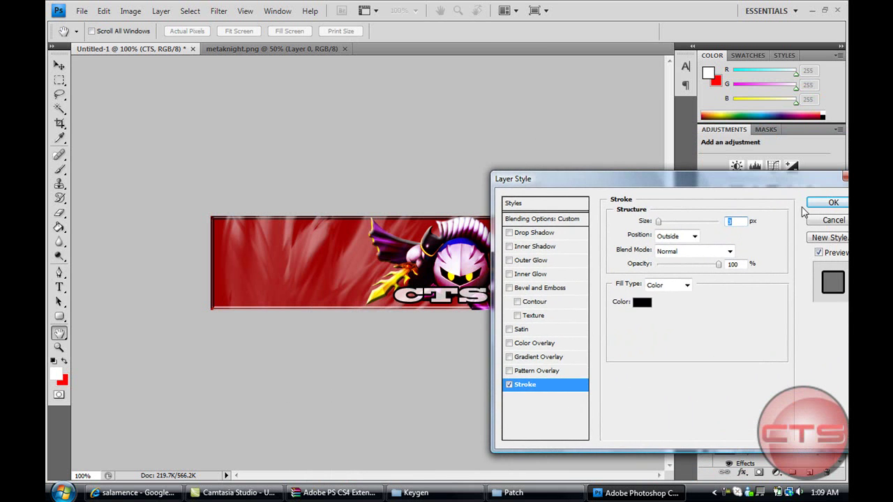
click(833, 202)
- Move the outlined CTS text back to the banner's lower-left corner and nudge it slightly left
drag(422, 302, 256, 300)
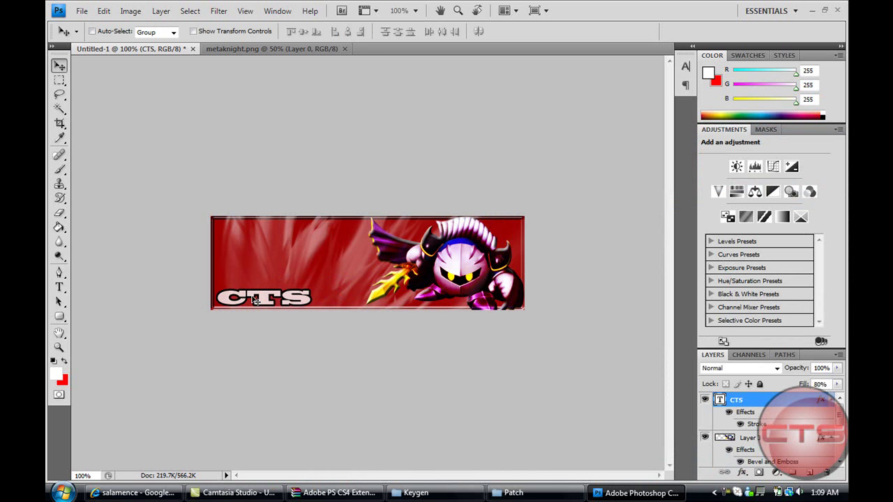
key(Left)
key(Left)
key(Left)
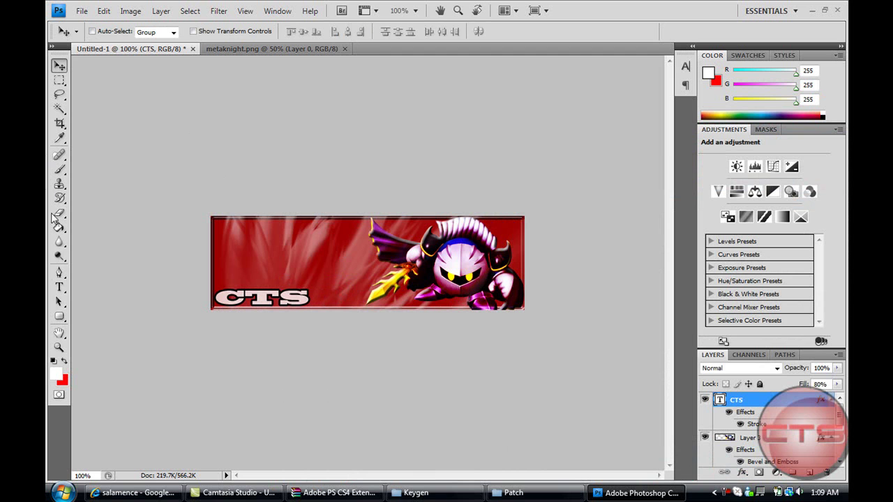
- Rasterize the CTS text layer, try stamping the 147 px tribal brush above the lettering, and undo the stamp
click(60, 169)
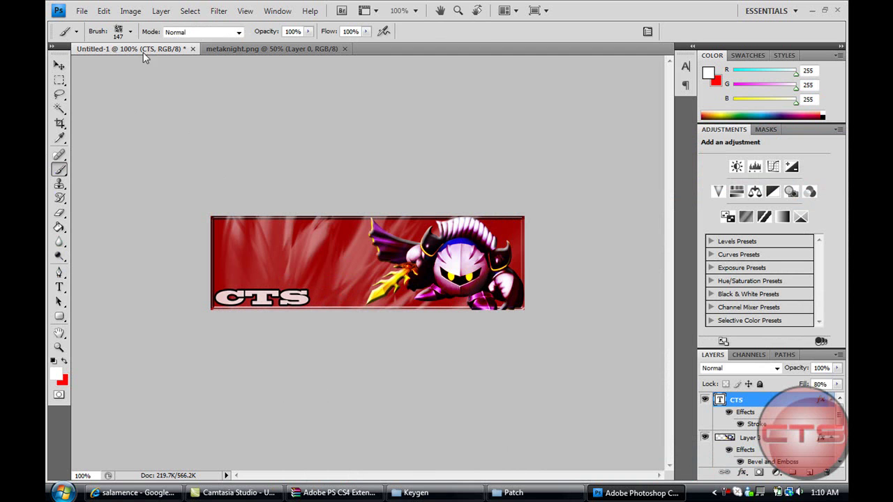
click(269, 235)
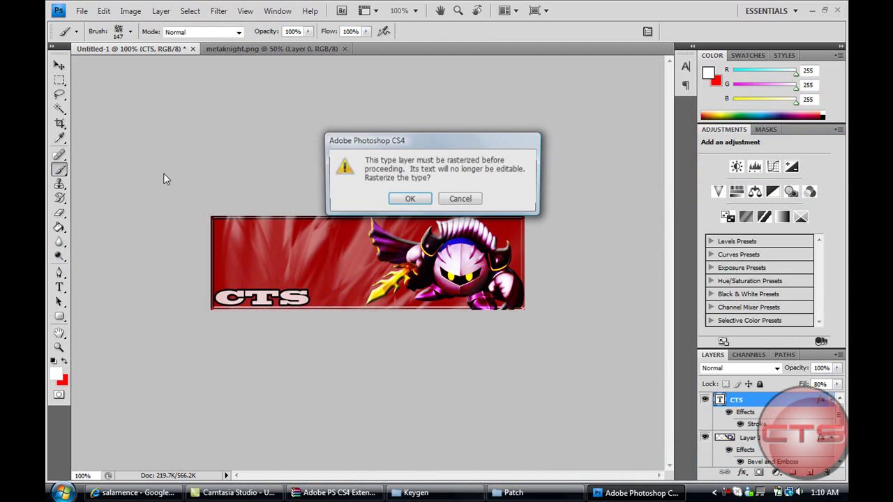
click(410, 198)
click(291, 251)
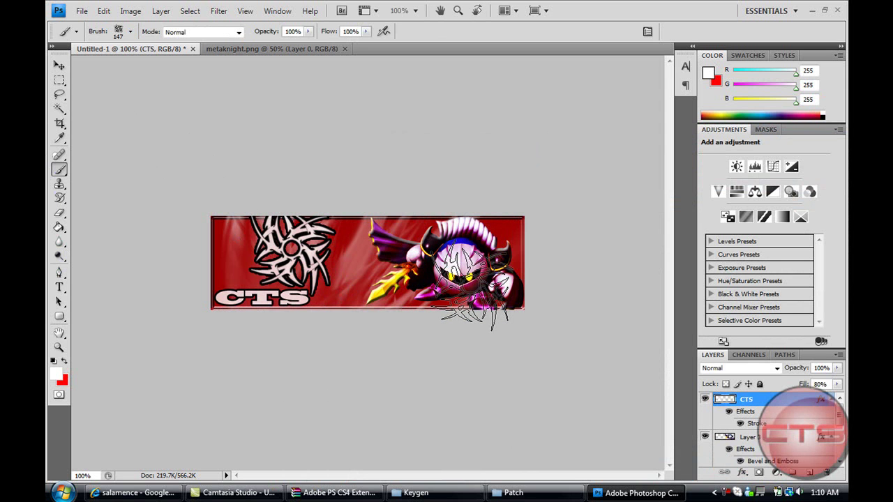
key(ctrl+z)
- Choose the 408 px dragon brush and try it over the left half of the banner
click(131, 32)
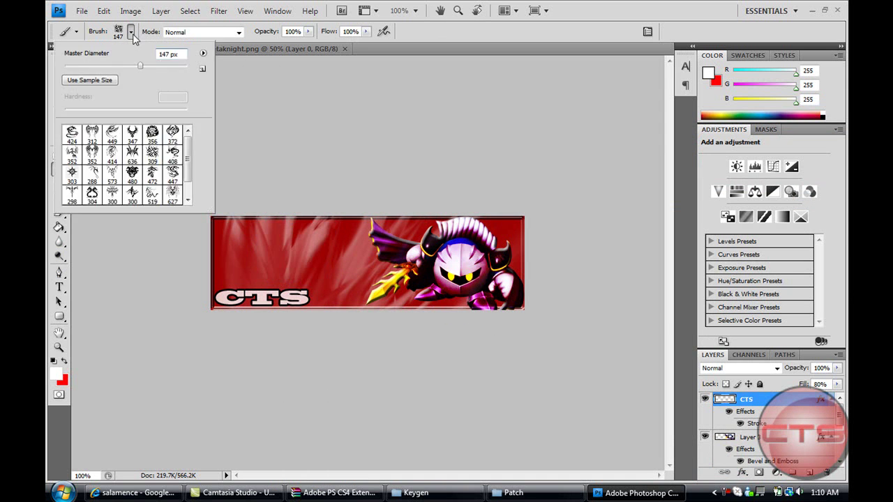
click(172, 154)
click(307, 258)
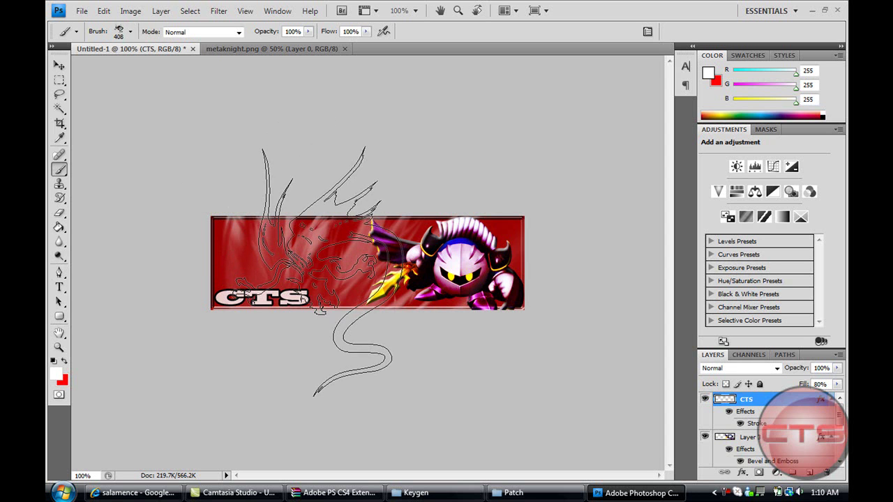
click(321, 272)
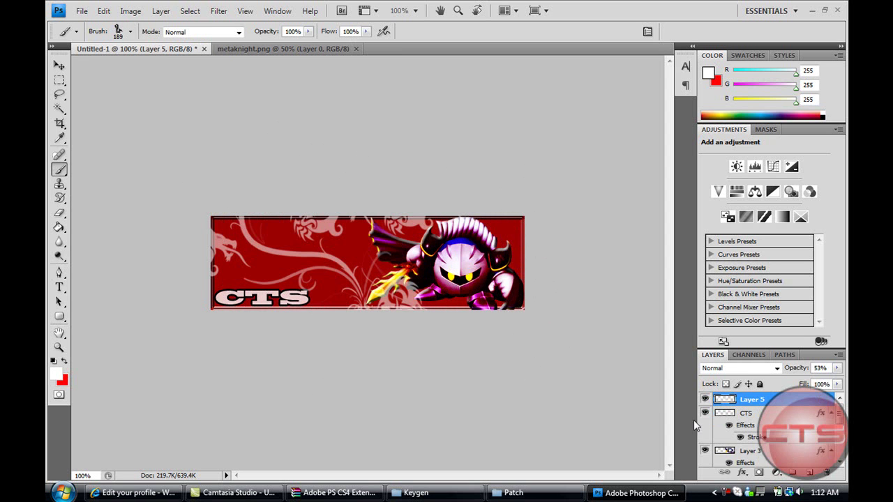
- Add an Outer Glow effect to Layer 5 with the glow colour set to dark blue 0004a3
click(743, 473)
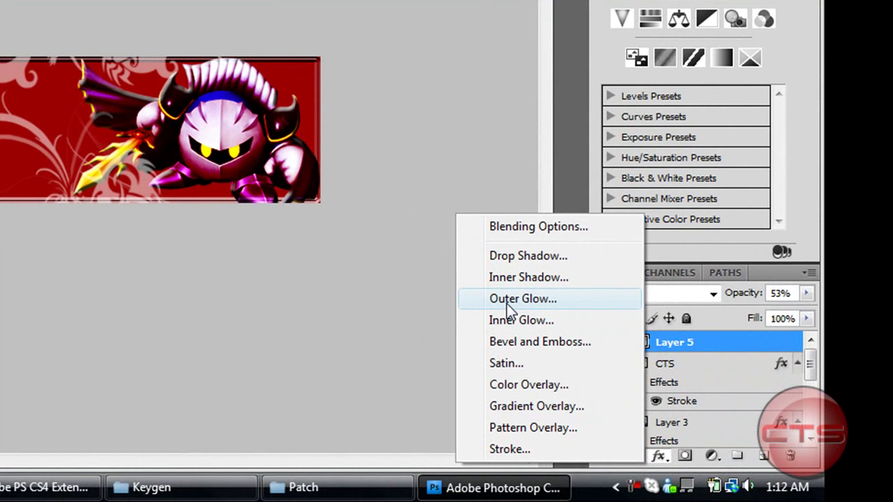
click(506, 304)
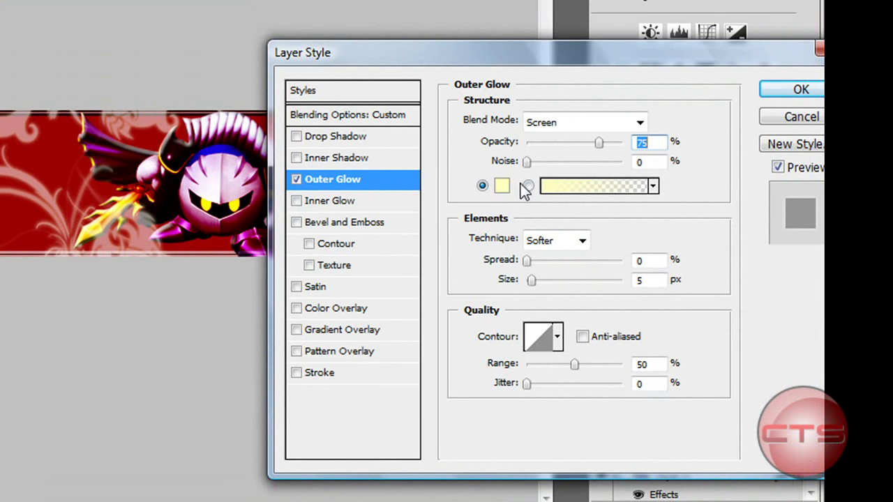
click(502, 186)
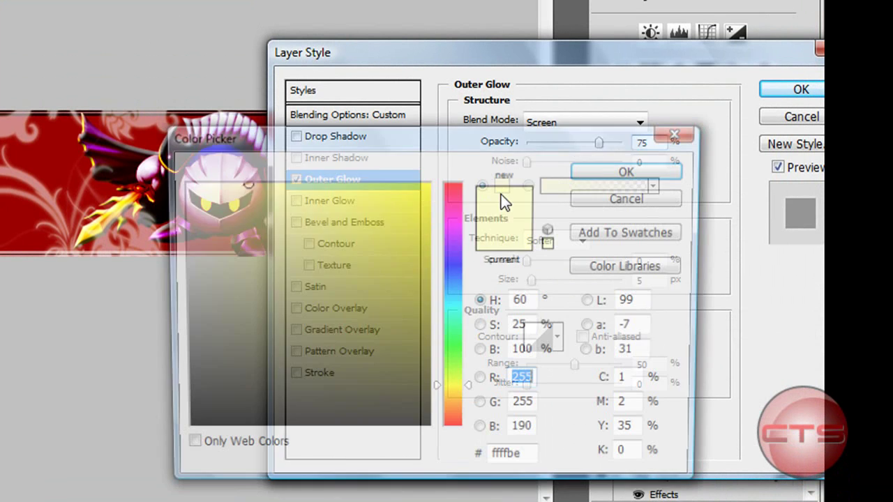
click(452, 268)
drag(424, 268, 439, 273)
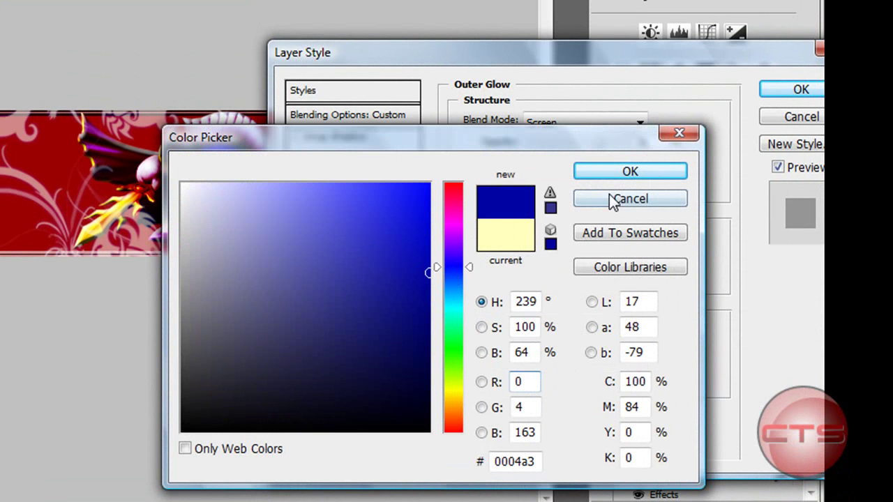
click(617, 176)
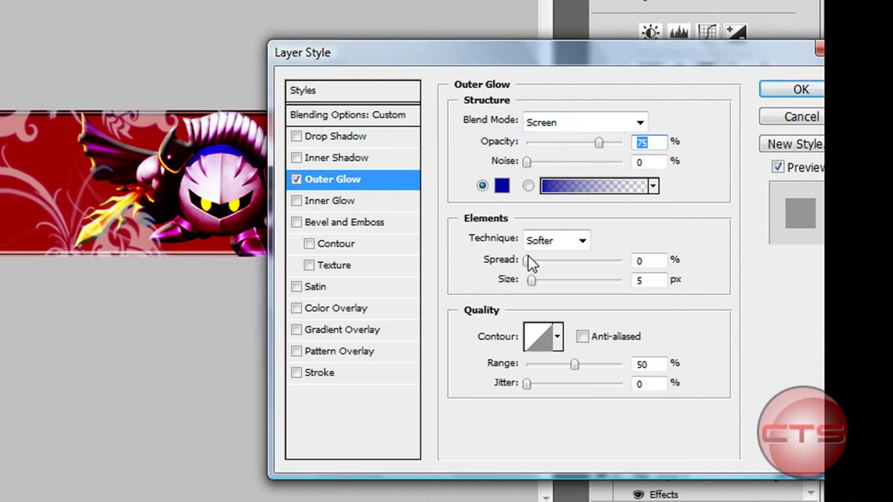
- Set the Outer Glow's spread to 18% and its blend mode to Normal, and apply the effect
drag(545, 264, 546, 263)
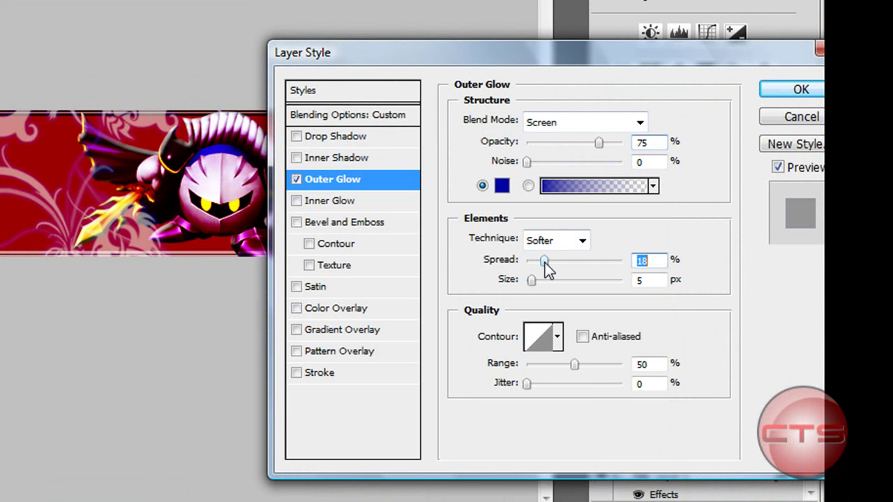
click(536, 122)
key(Escape)
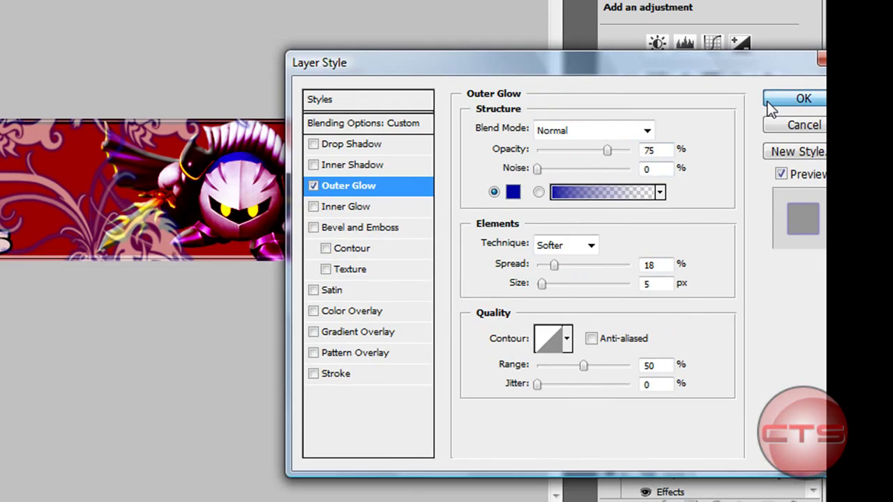
click(799, 89)
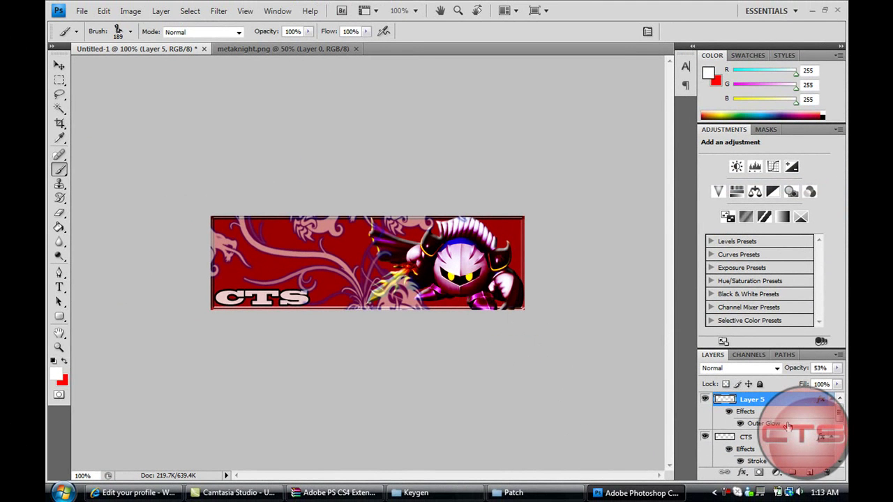
- Try the character render on Layer 3 at 70% opacity, and restore it to 100%
click(842, 435)
scroll(841, 435, down, 3)
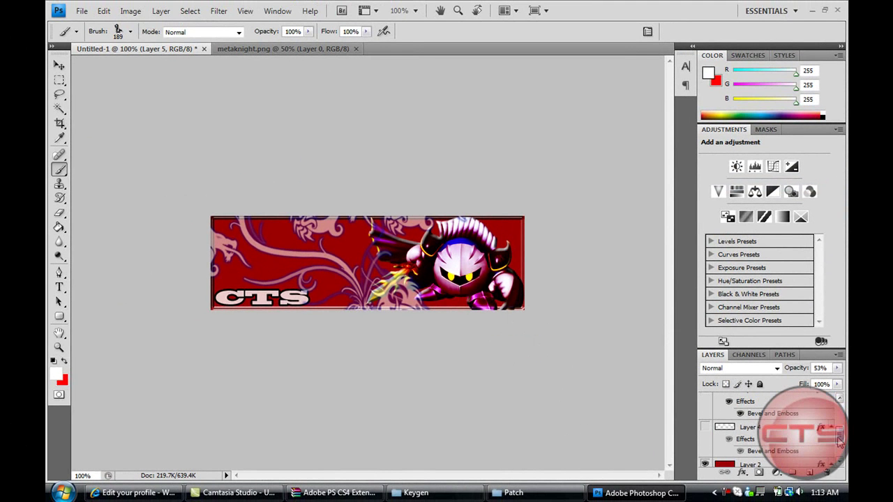
scroll(840, 436, up, 2)
click(795, 423)
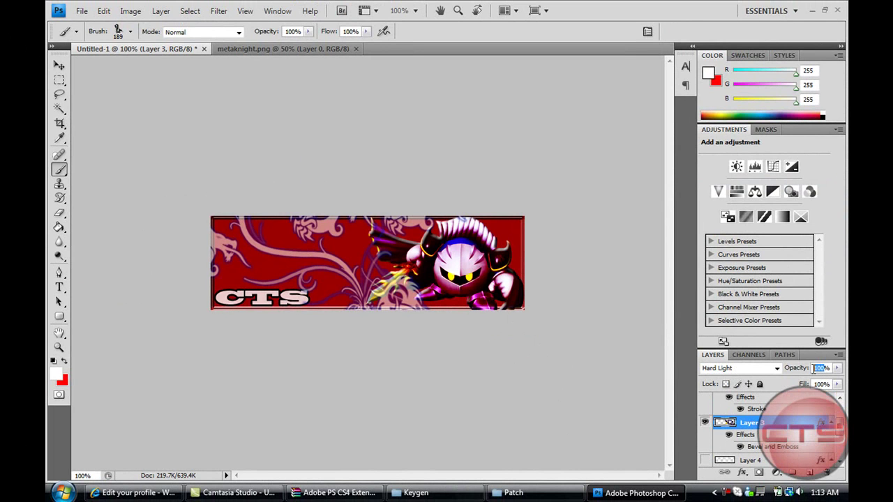
drag(816, 370, 814, 370)
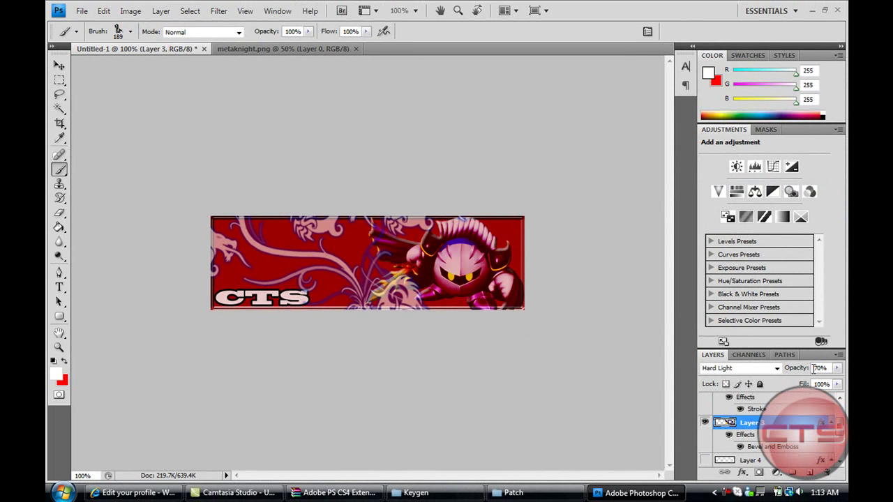
click(836, 371)
drag(819, 380, 841, 388)
- Set the fill of the character render on Layer 3 to 70%
click(819, 397)
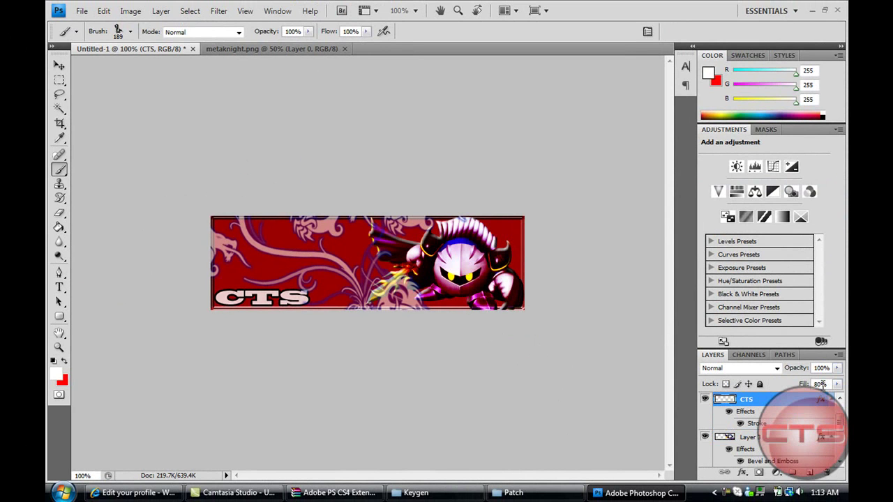
click(785, 436)
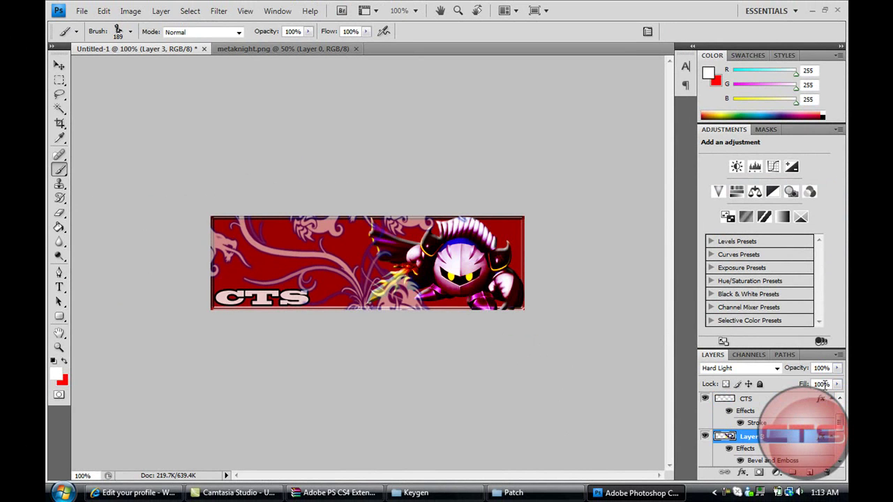
text(70)
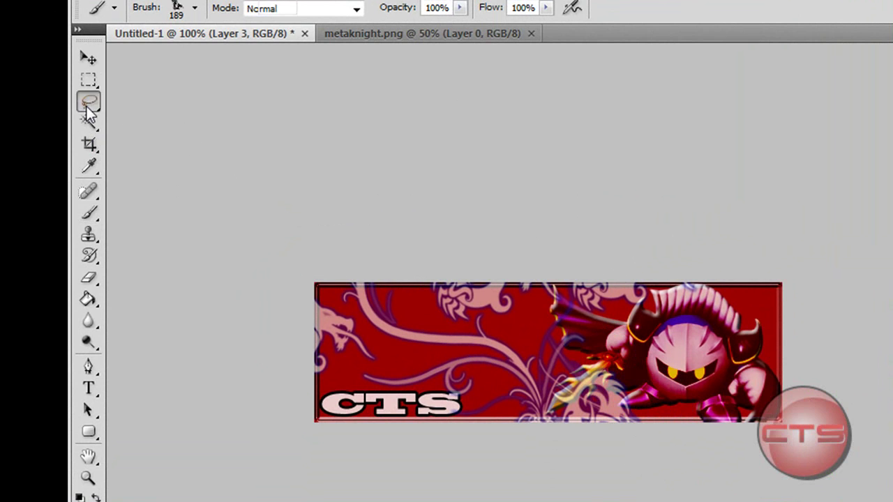
- Try a freehand Lasso selection moved over the character's face, and deselect it
click(88, 102)
mouse_move(506, 300)
mouse_down()
mouse_move(470, 380)
mouse_move(540, 332)
mouse_up()
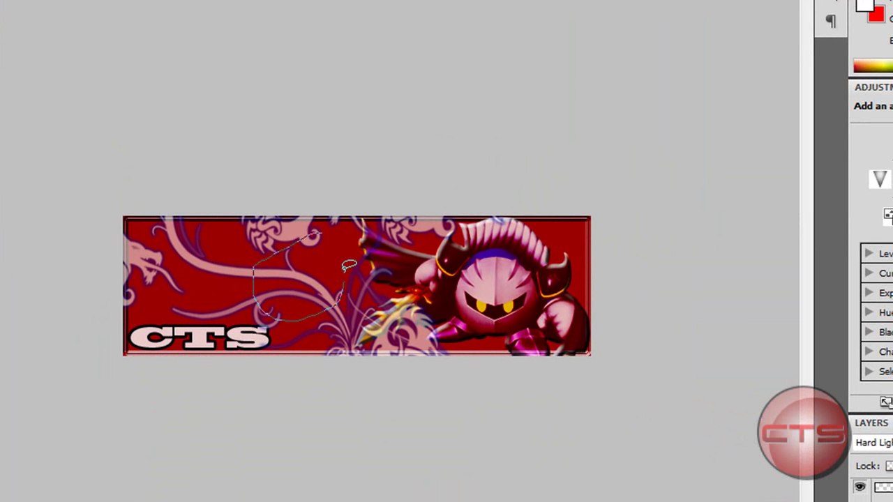
drag(349, 267, 312, 233)
drag(331, 289, 497, 299)
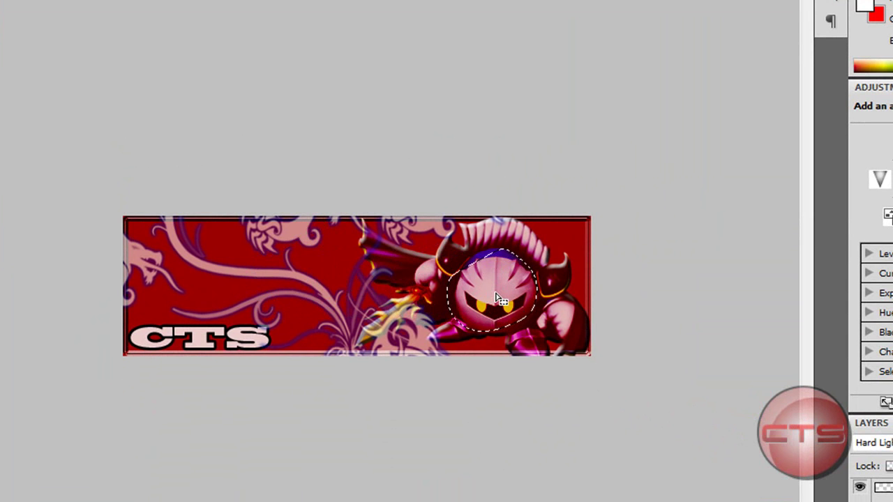
click(497, 299)
- Lasso a wider area, position the selection around the character's face, and copy and paste it as a new layer
mouse_move(279, 232)
mouse_down()
mouse_move(189, 277)
mouse_move(269, 325)
mouse_move(314, 268)
mouse_move(267, 234)
mouse_up()
drag(261, 284, 486, 290)
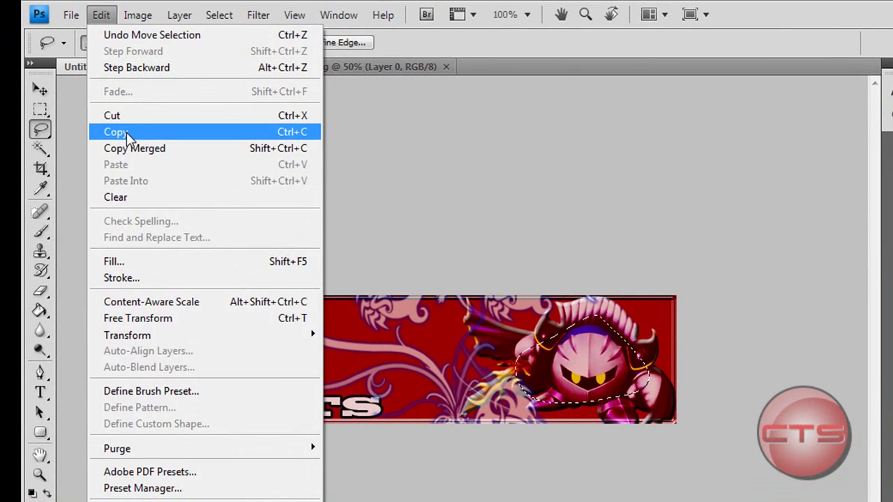
click(128, 132)
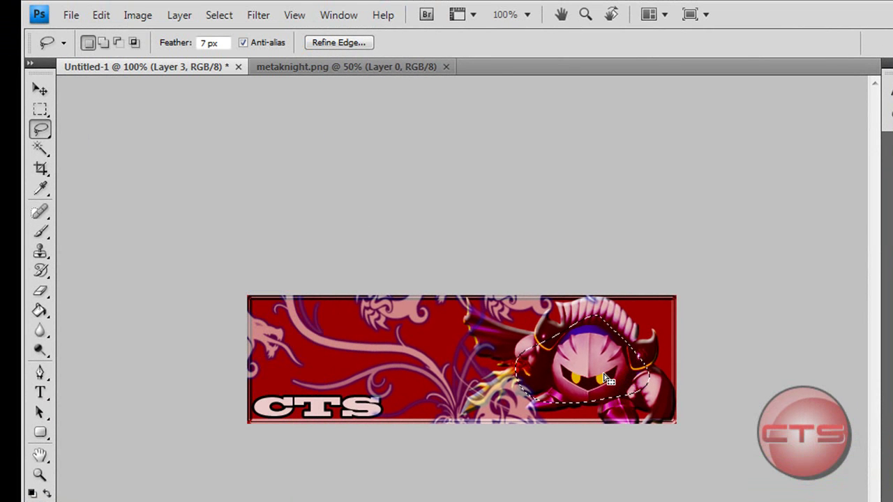
drag(593, 385, 344, 368)
key(ctrl+v)
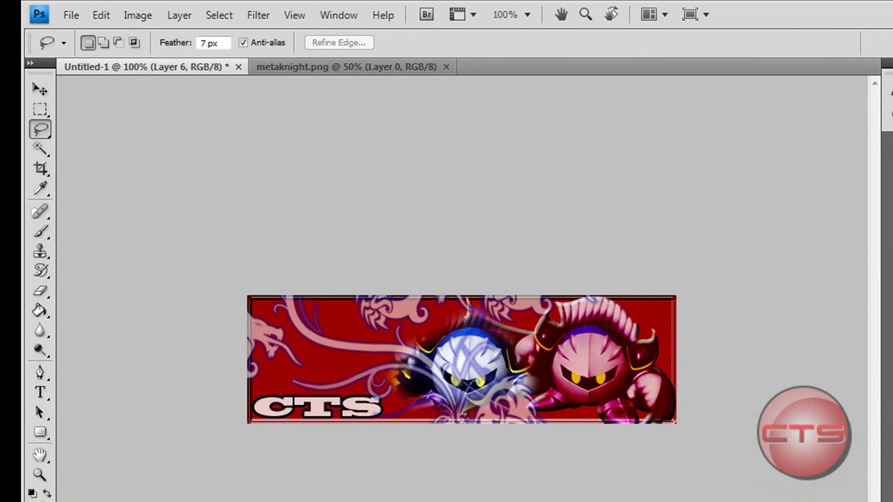
- Move the pasted face to the left side of the banner, just above the CTS text
click(40, 89)
drag(466, 357, 351, 350)
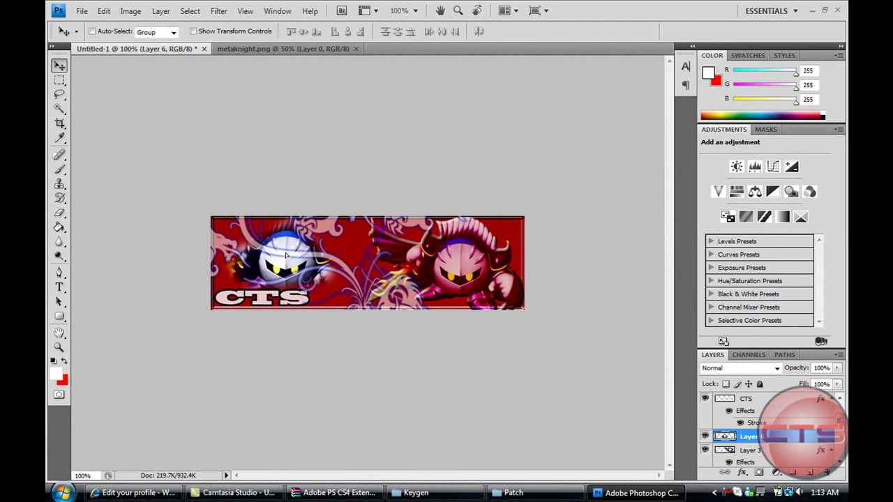
drag(351, 349, 351, 346)
drag(285, 253, 285, 253)
click(60, 96)
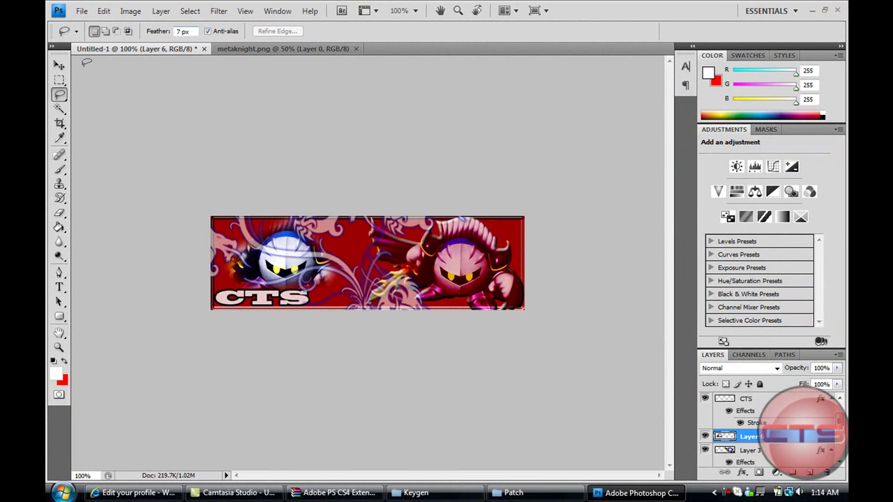
click(60, 65)
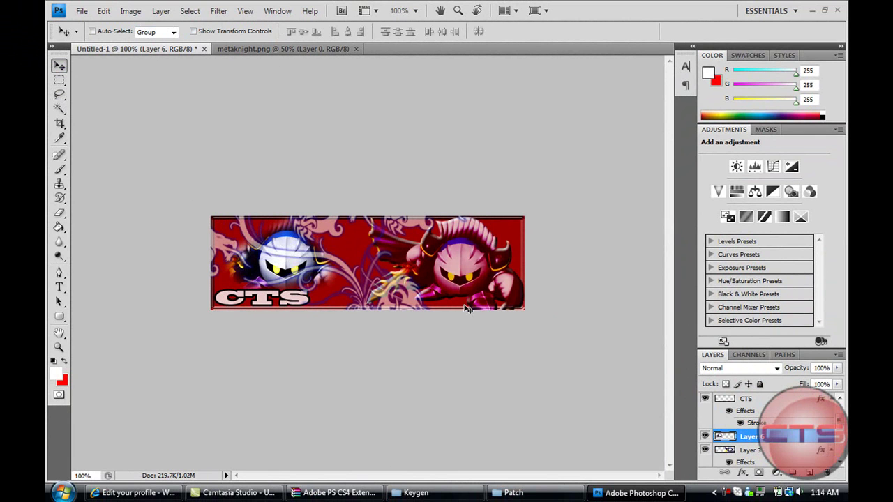
- Try the pasted face layer at 40% opacity, and restore it to 100%
double_click(823, 368)
text(40)
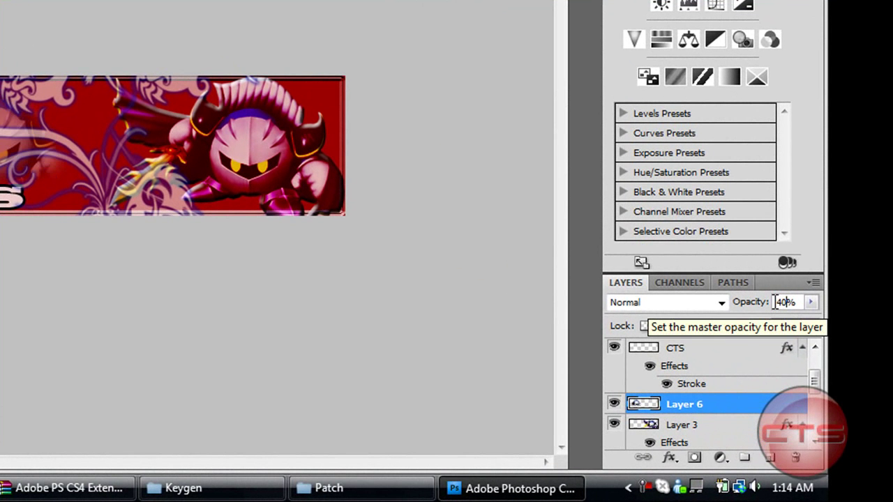
key(BackSpace)
click(810, 303)
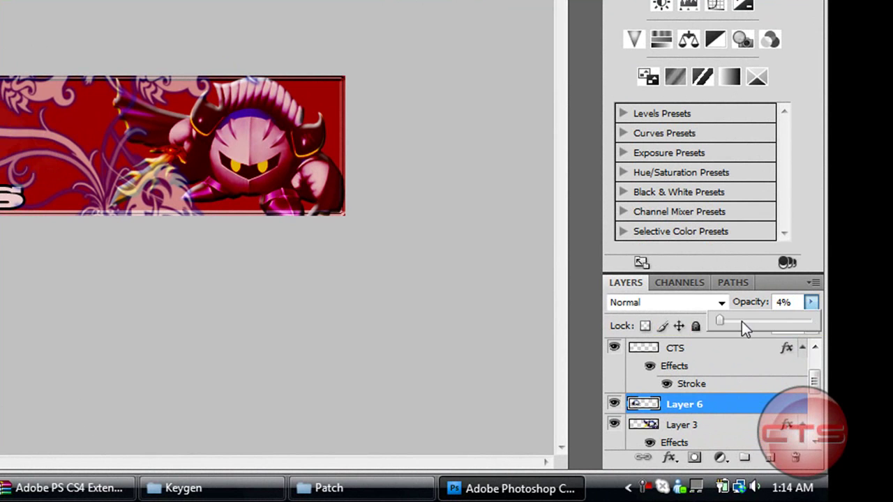
drag(719, 323, 808, 304)
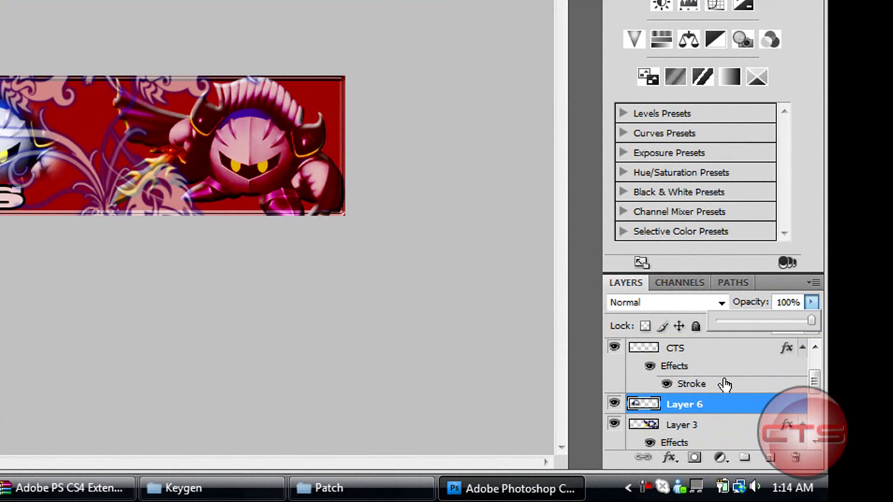
- Set the fill of the pasted face on Layer 6 to 40%
click(707, 410)
double_click(784, 326)
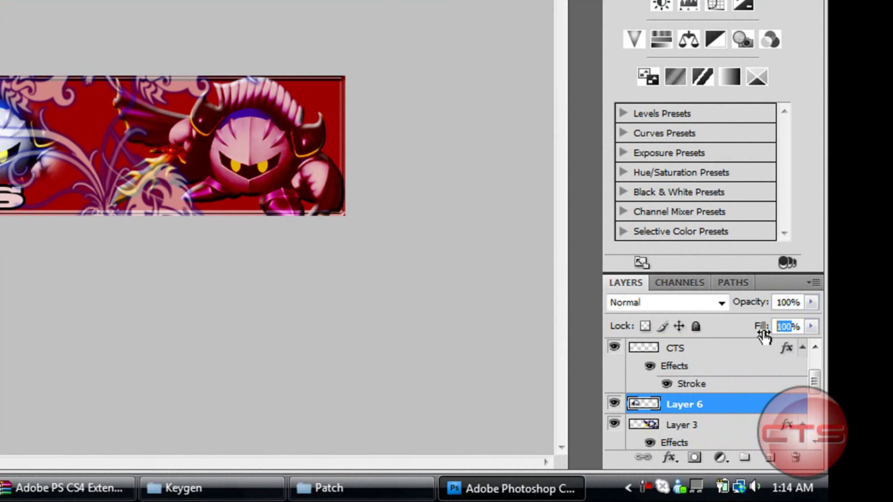
text(40)
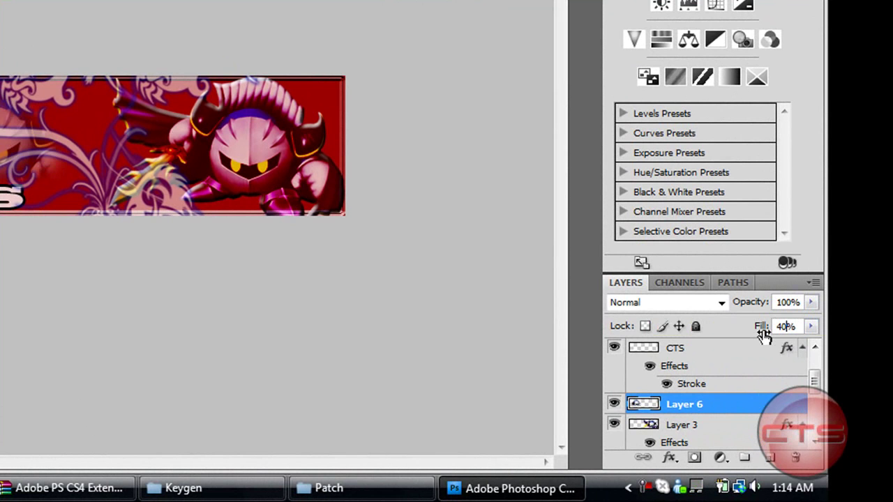
- Enlarge the faded face with Free Transform and shift it right toward the middle of the banner
key(ctrl+t)
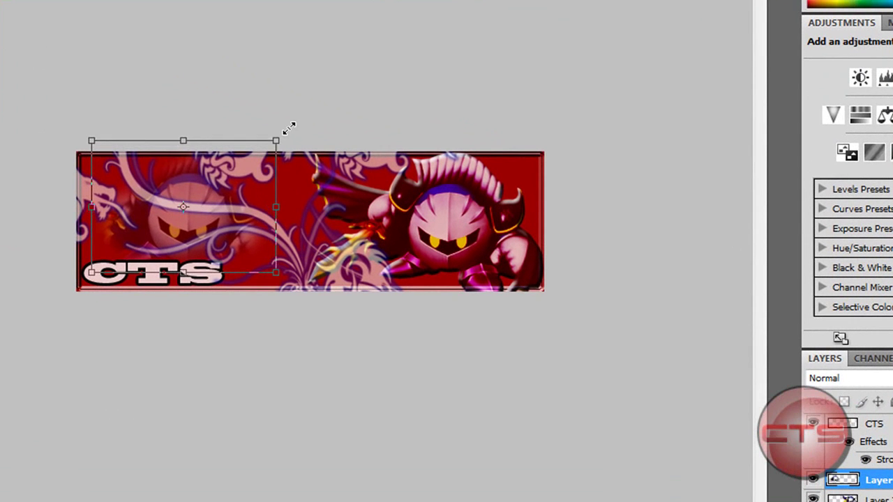
drag(272, 140, 374, 88)
drag(272, 214, 351, 230)
key(Return)
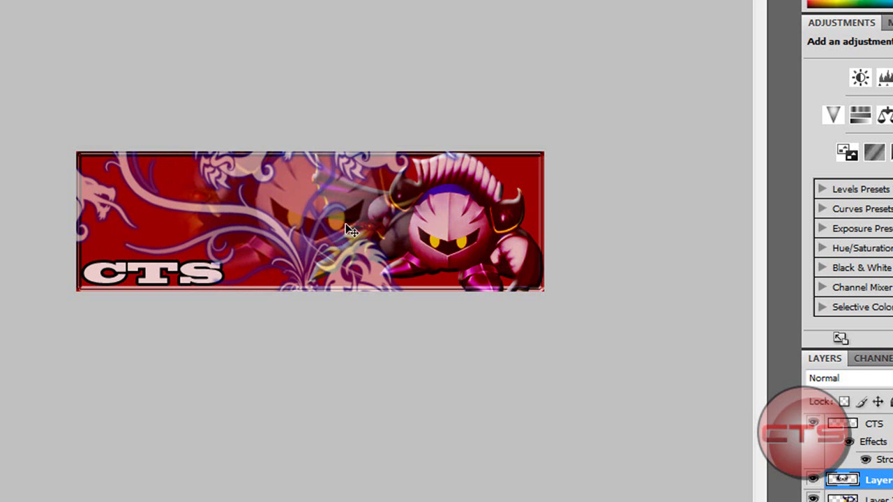
- Place the faded face layer beneath the character layer and move the face to the banner's left side behind the CTS text
scroll(847, 454, down, 2)
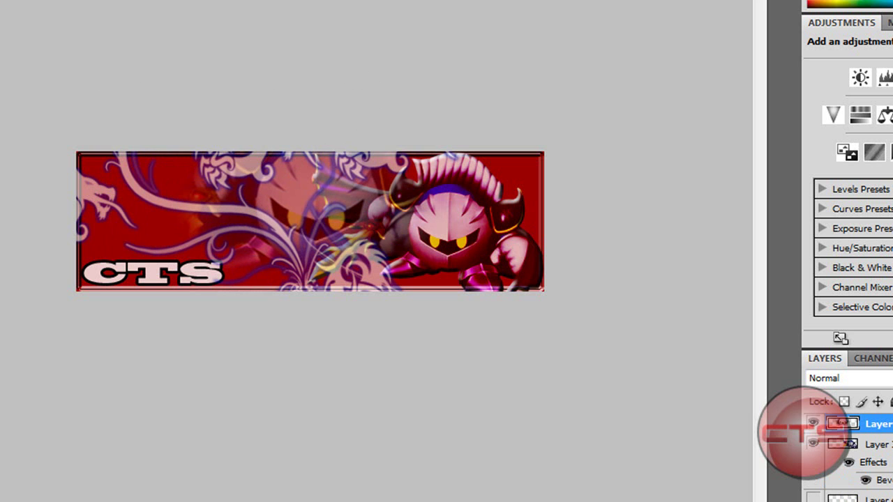
drag(891, 434, 880, 490)
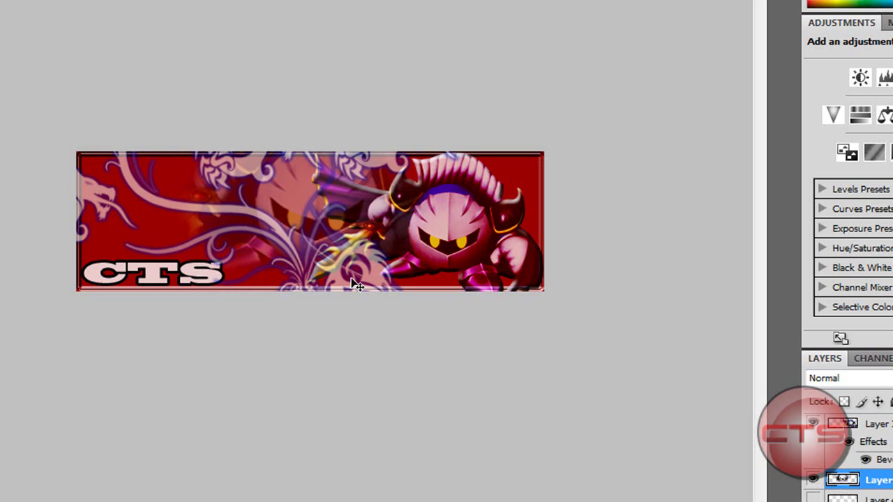
drag(312, 222, 174, 234)
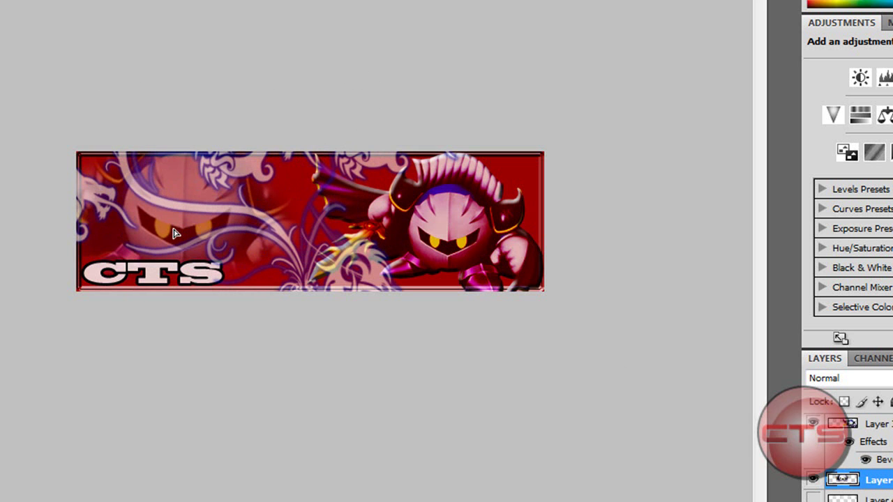